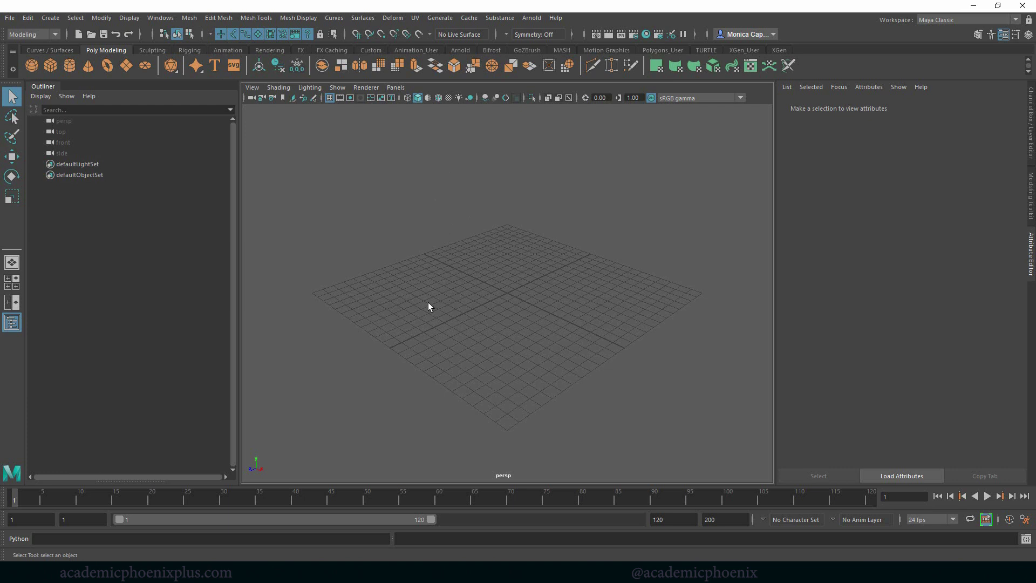
# Create a default 3D type object and narrow the Outliner to give the viewport more room
pyautogui.keyDown('alt'); pyautogui.moveTo(428, 302); pyautogui.dragTo(454, 265); pyautogui.keyUp('alt')
pyautogui.click(50, 18)
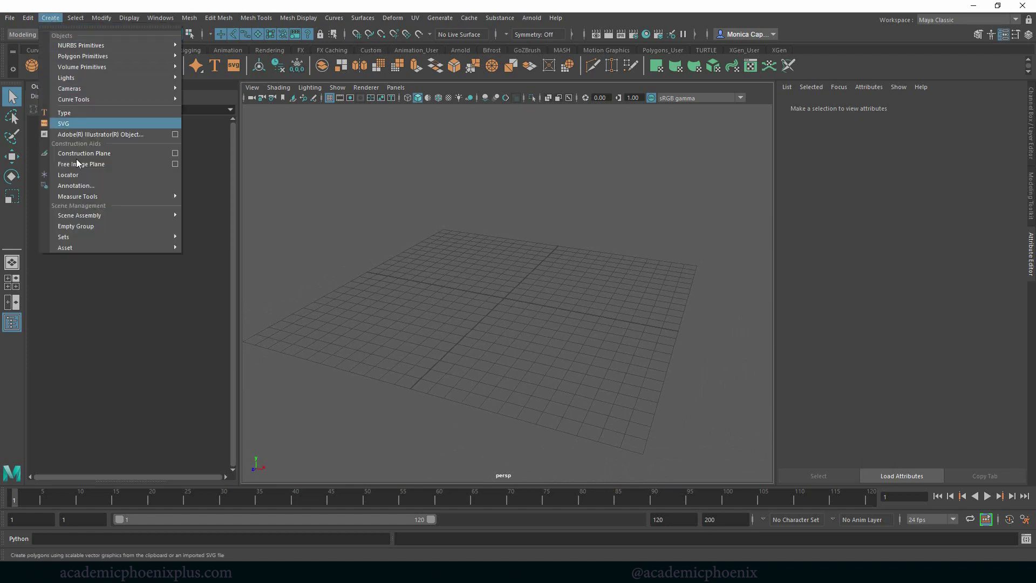
pyautogui.click(145, 116)
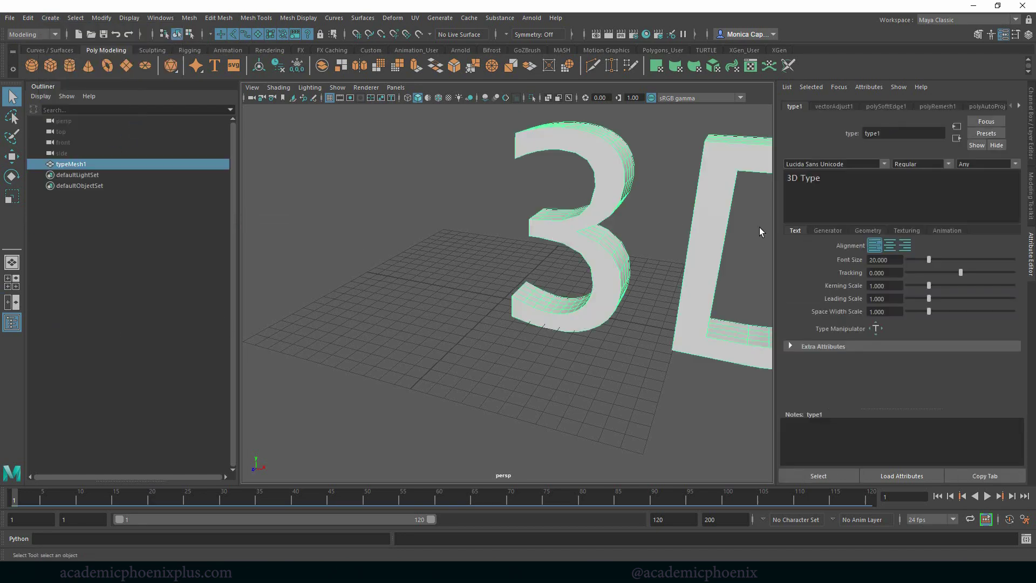
pyautogui.press('f')
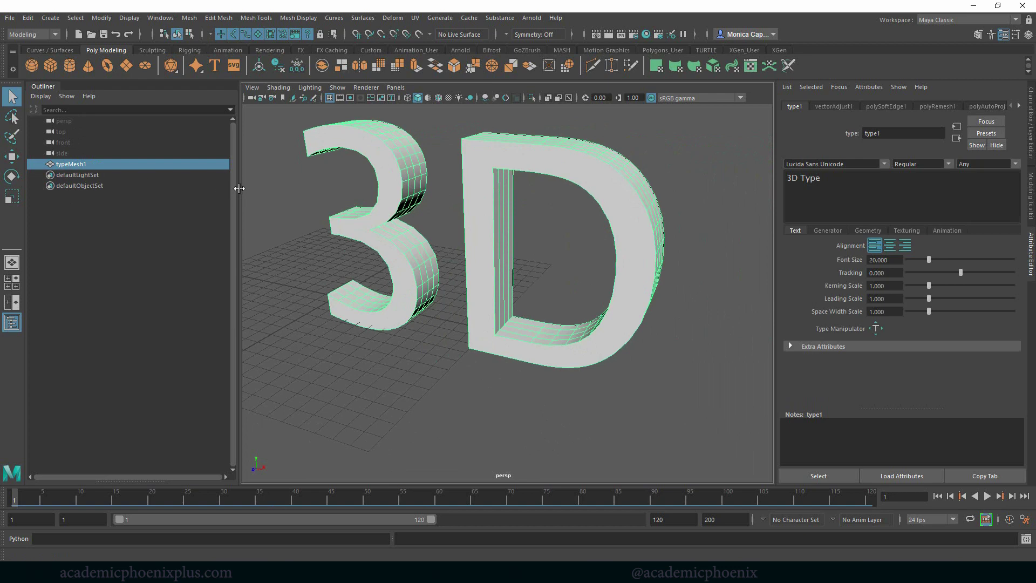
pyautogui.moveTo(234, 189); pyautogui.dragTo(137, 188)
pyautogui.keyDown('alt'); pyautogui.moveTo(708, 257); pyautogui.dragTo(558, 273, button='middle'); pyautogui.keyUp('alt')
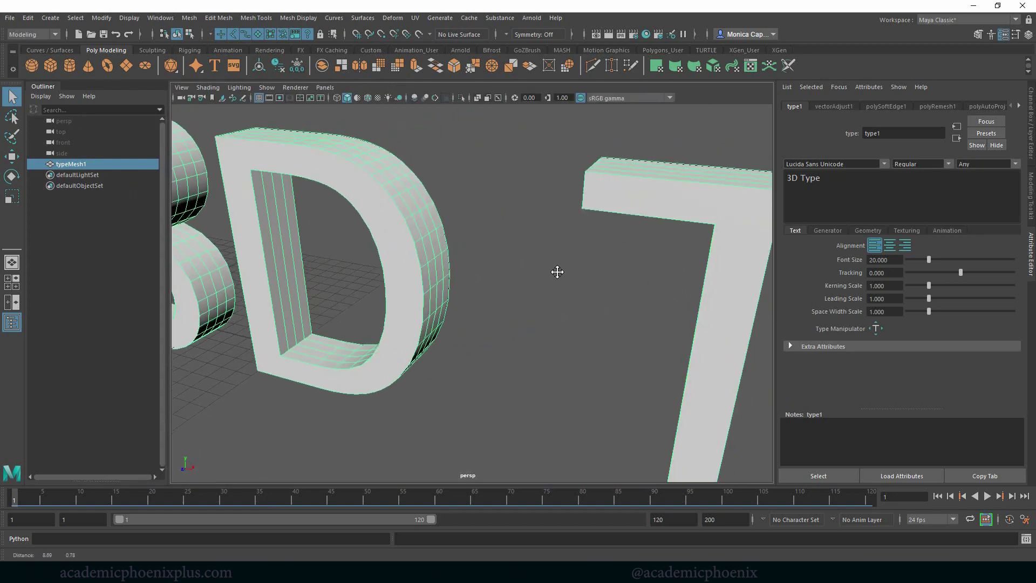
pyautogui.keyDown('alt'); pyautogui.moveTo(564, 253); pyautogui.dragTo(381, 241, button='right'); pyautogui.keyUp('alt')
pyautogui.keyDown('alt'); pyautogui.moveTo(382, 240); pyautogui.dragTo(469, 246); pyautogui.keyUp('alt')
# Replace the default wording of the type object with CREATE in capital letters
pyautogui.moveTo(831, 178); pyautogui.dragTo(733, 174)
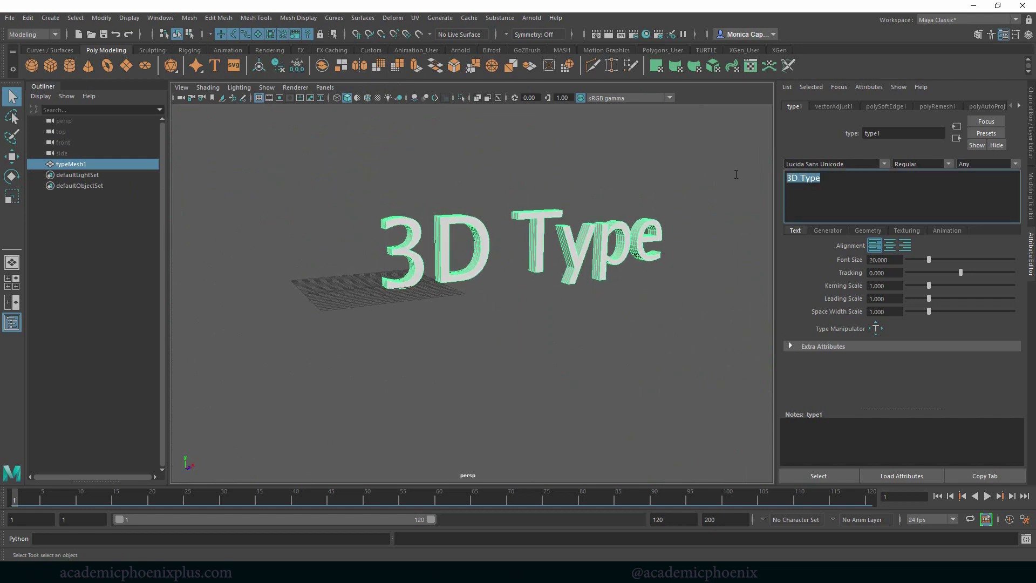
pyautogui.write('Create')
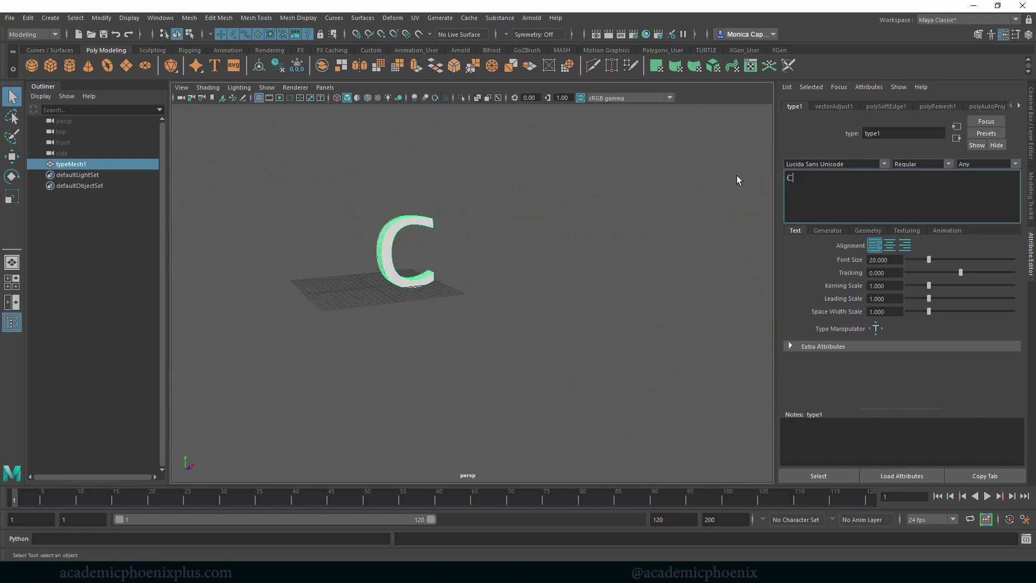
pyautogui.moveTo(813, 178); pyautogui.dragTo(791, 180)
pyautogui.press('capslock')
pyautogui.write('RE')
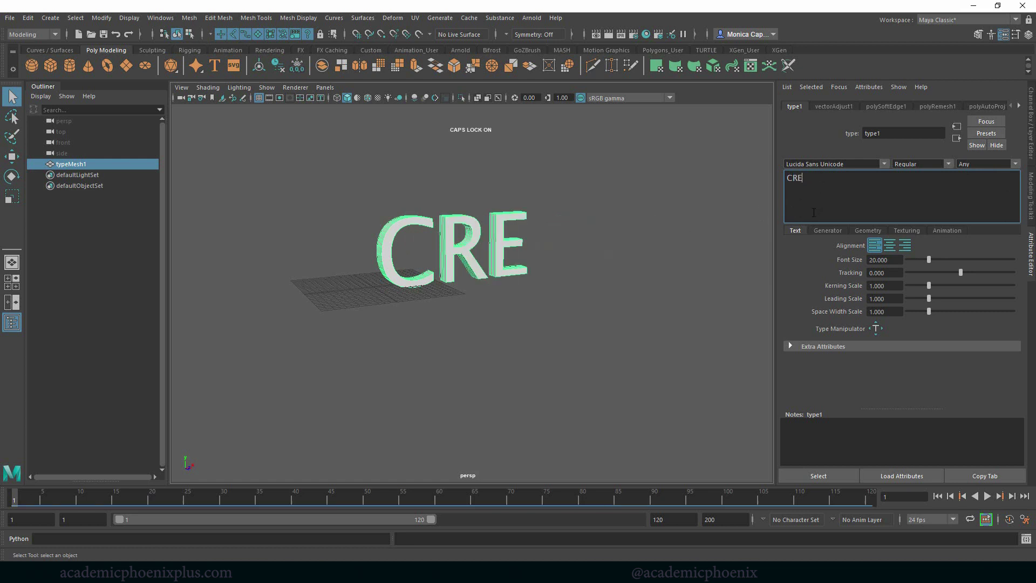
pyautogui.write('ATE')
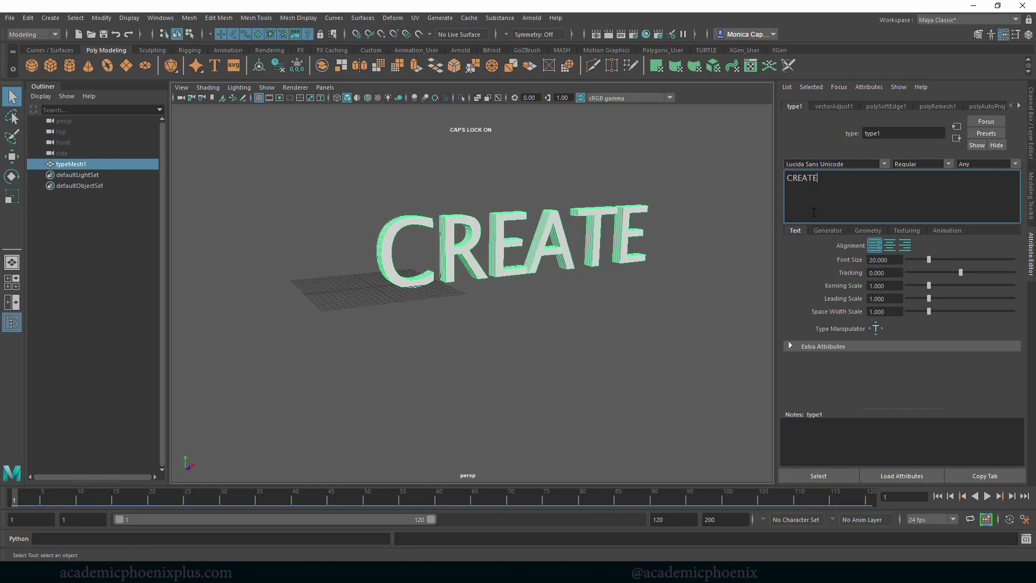
pyautogui.press('capslock')
# Try the Pixeled and Poplar Std fonts on the CREATE text
pyautogui.click(883, 163)
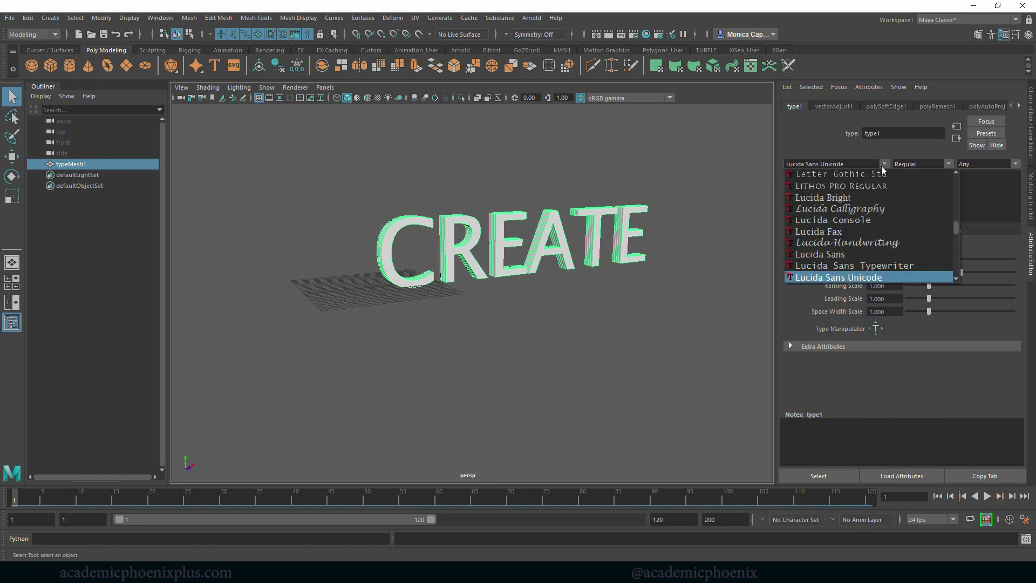
pyautogui.moveTo(956, 224); pyautogui.dragTo(956, 242)
pyautogui.scroll(-2, 956, 240)
pyautogui.click(865, 220)
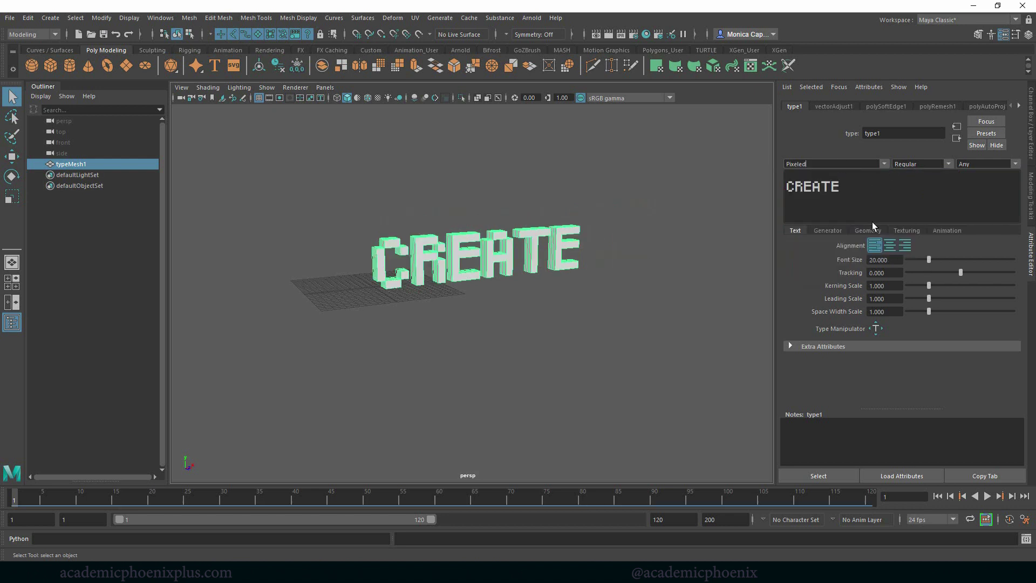
pyautogui.click(883, 163)
pyautogui.click(809, 254)
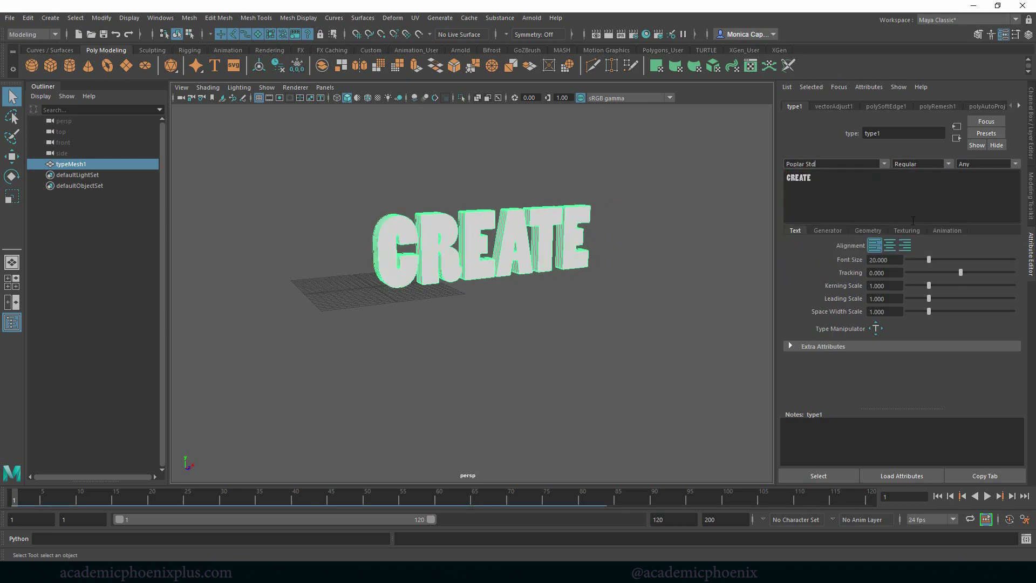
# Set the font of the CREATE text to Raleway Black
pyautogui.click(884, 166)
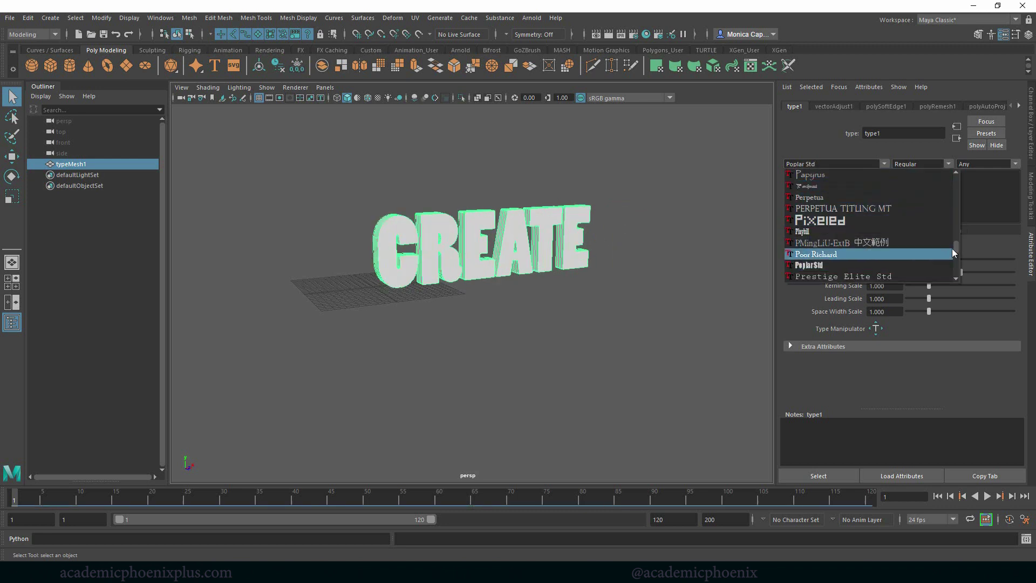
pyautogui.moveTo(955, 247); pyautogui.dragTo(956, 242)
pyautogui.click(856, 265)
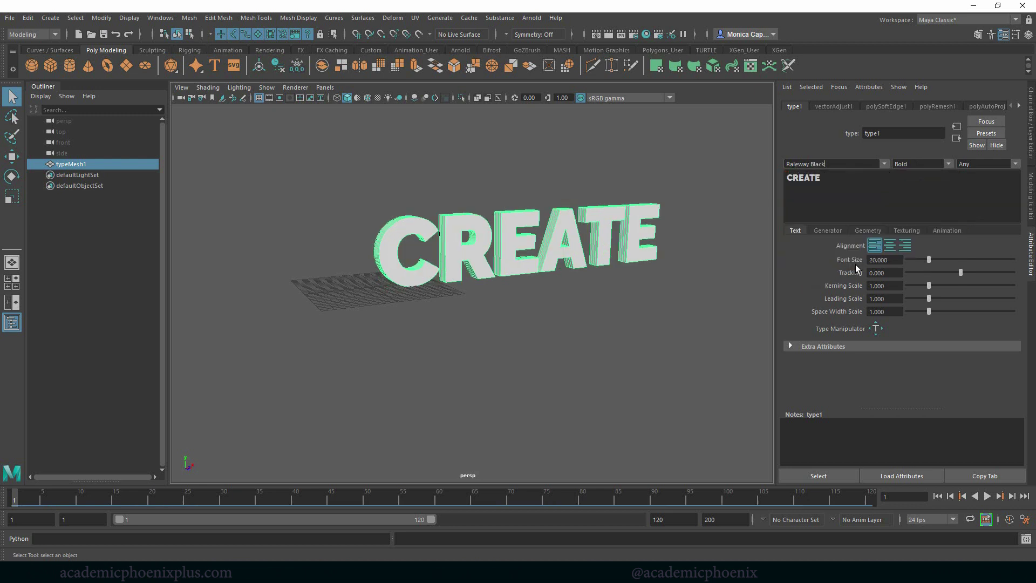
# Return to the text's type attributes and look through the available font styles and writing systems
pyautogui.keyDown('alt'); pyautogui.moveTo(453, 240); pyautogui.dragTo(388, 244, button='middle'); pyautogui.keyUp('alt')
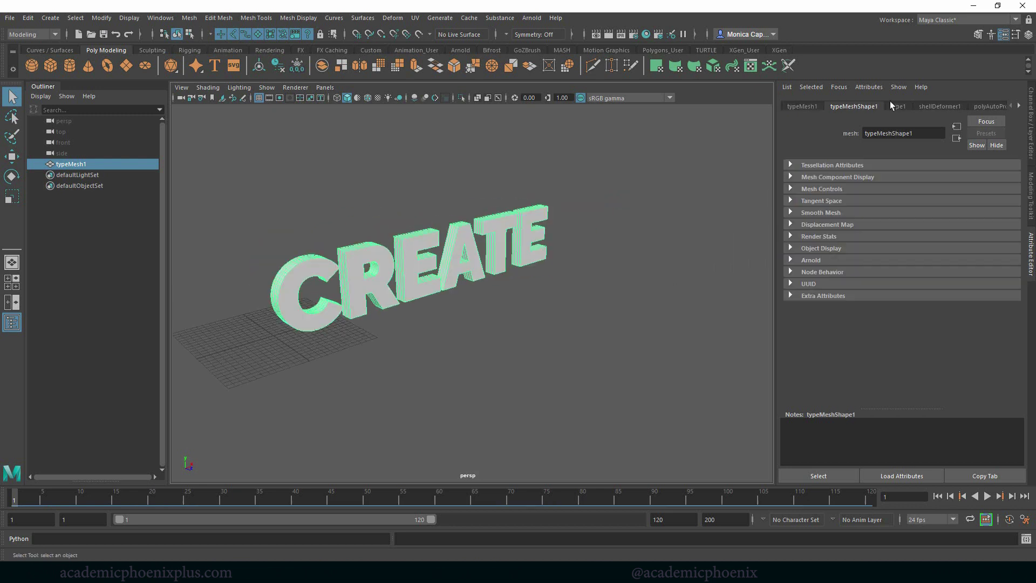
pyautogui.click(893, 105)
pyautogui.keyDown('alt'); pyautogui.moveTo(426, 248); pyautogui.dragTo(574, 257); pyautogui.keyUp('alt')
pyautogui.click(630, 292)
pyautogui.keyDown('alt'); pyautogui.moveTo(632, 296); pyautogui.dragTo(552, 255); pyautogui.keyUp('alt')
pyautogui.click(552, 255)
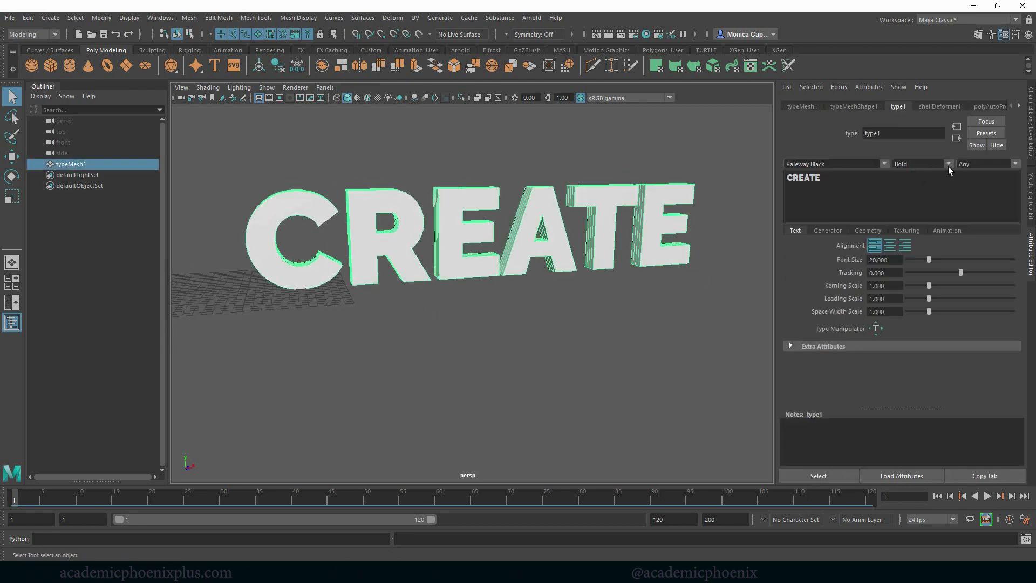
pyautogui.click(947, 166)
pyautogui.click(948, 166)
pyautogui.click(1016, 164)
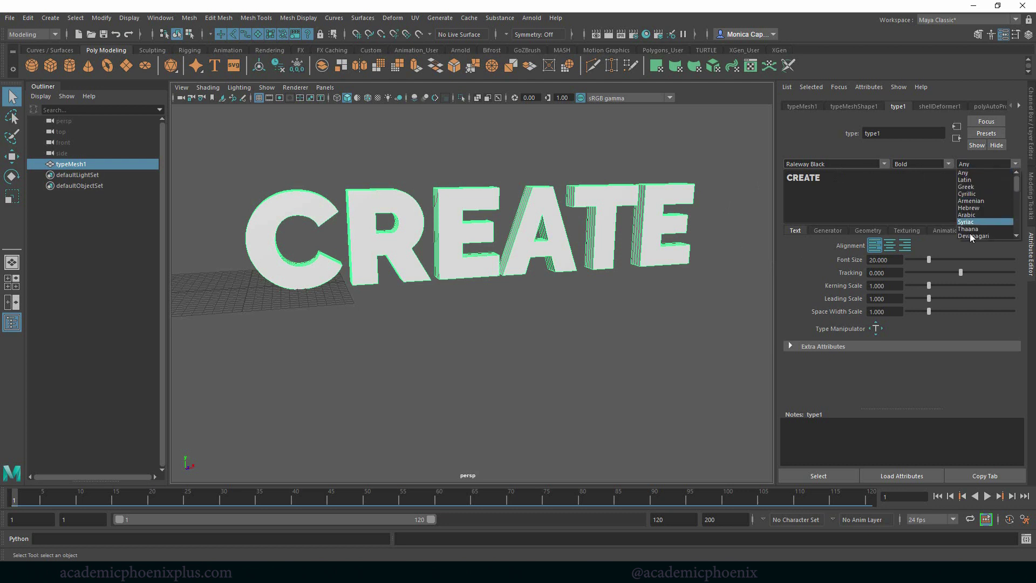
pyautogui.click(837, 201)
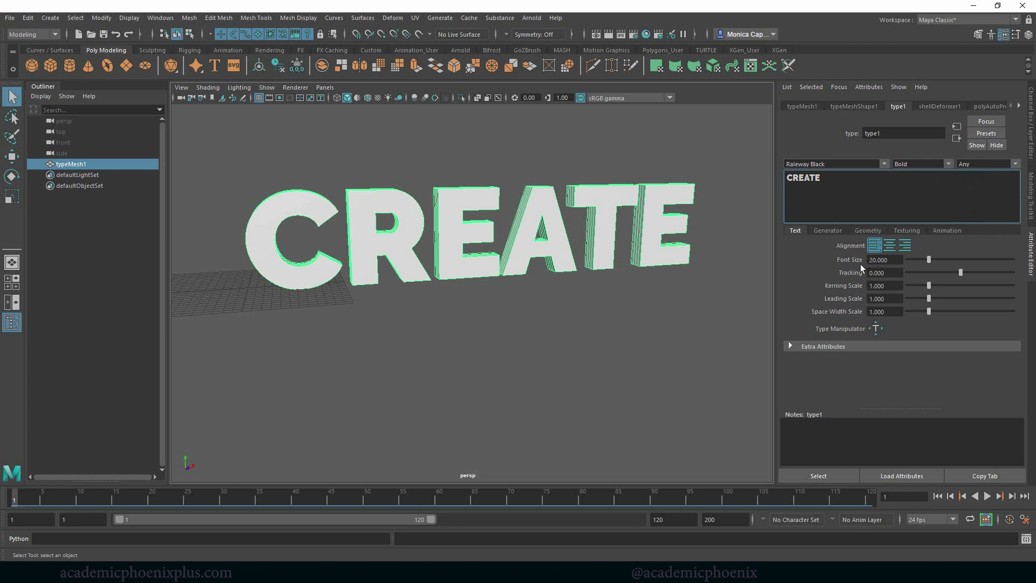
# Set the text's font size to 20, tracking to -6.392, kerning scale to 1.005, leading scale to 1.624 and space width scale to 2.139
pyautogui.moveTo(931, 258); pyautogui.dragTo(849, 270)
pyautogui.write('20')
pyautogui.press('Return')
pyautogui.moveTo(959, 271); pyautogui.dragTo(930, 298)
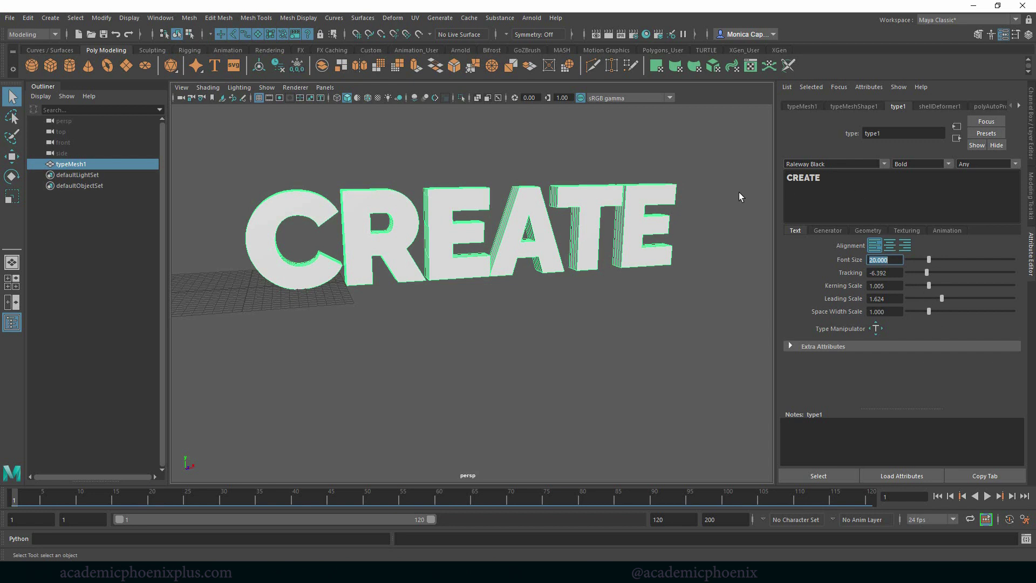
pyautogui.moveTo(936, 313)
pyautogui.mouseDown()
pyautogui.moveTo(915, 311)
pyautogui.moveTo(952, 312)
pyautogui.mouseUp()
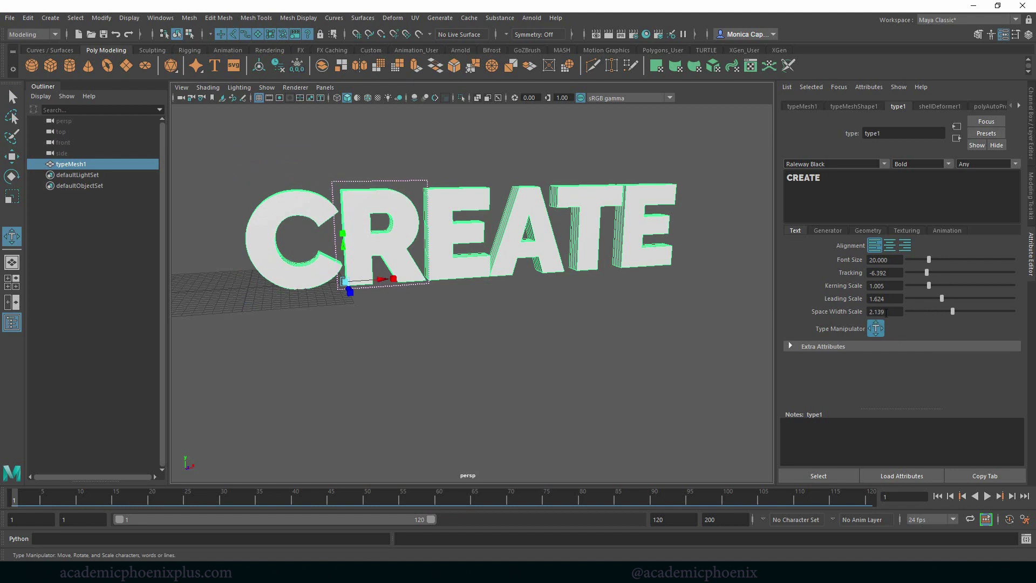
pyautogui.click(886, 312)
# Try moving and scaling individual letters, including the first E and the C, with the Type Manipulator
pyautogui.click(877, 330)
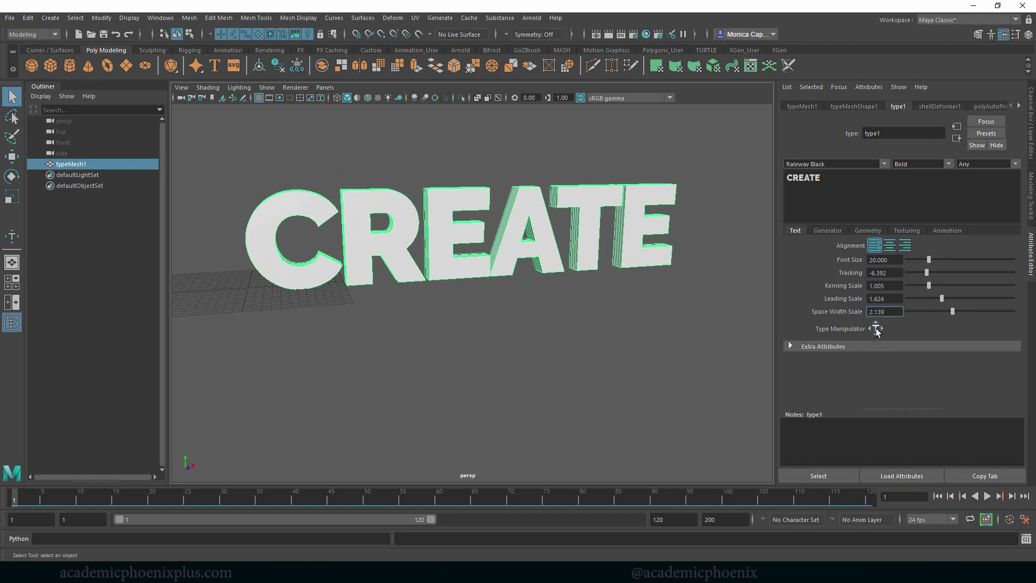
pyautogui.click(876, 329)
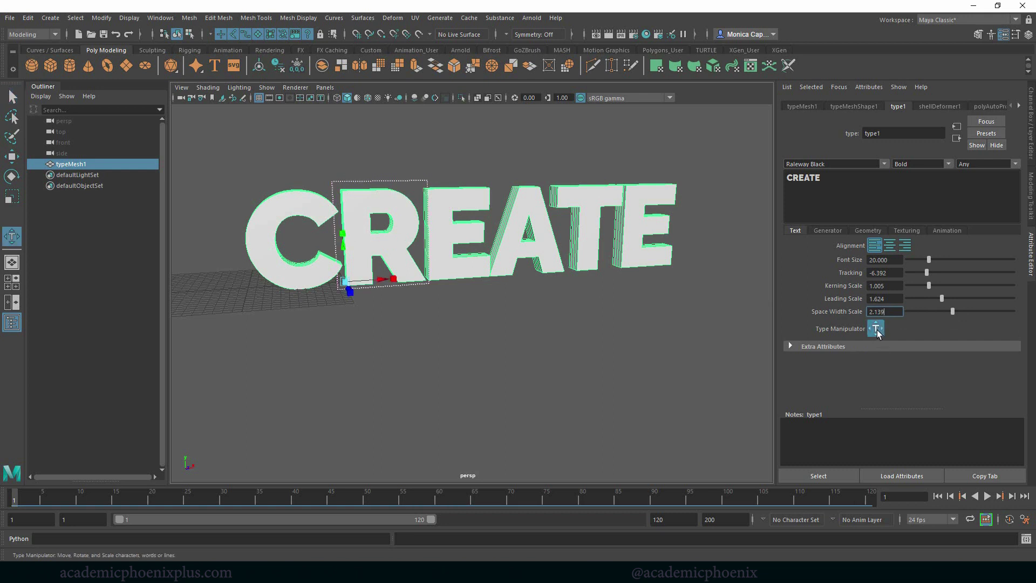
pyautogui.click(463, 243)
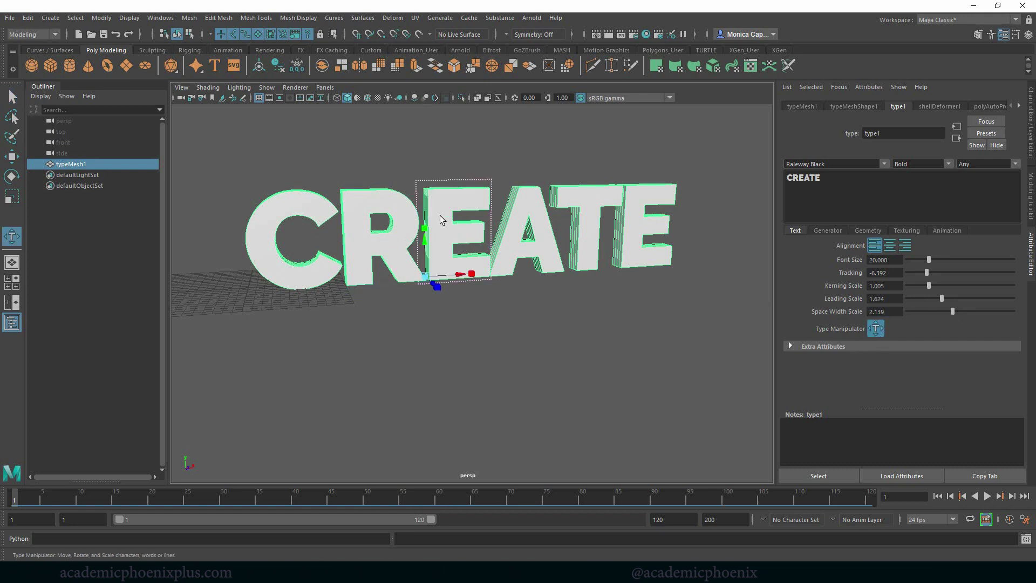
pyautogui.click(300, 215)
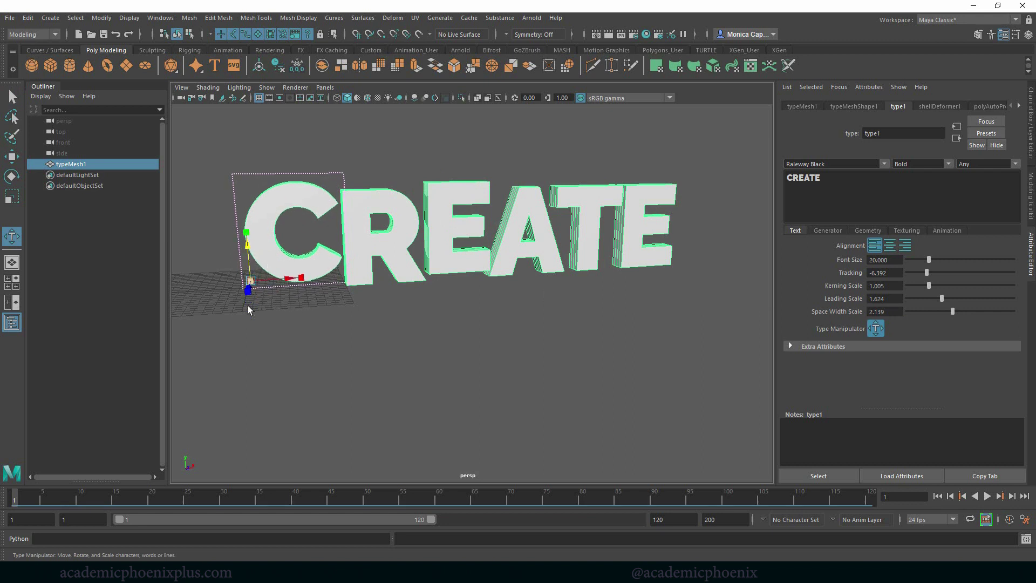
pyautogui.moveTo(253, 281); pyautogui.dragTo(411, 310)
pyautogui.moveTo(291, 278); pyautogui.dragTo(318, 321)
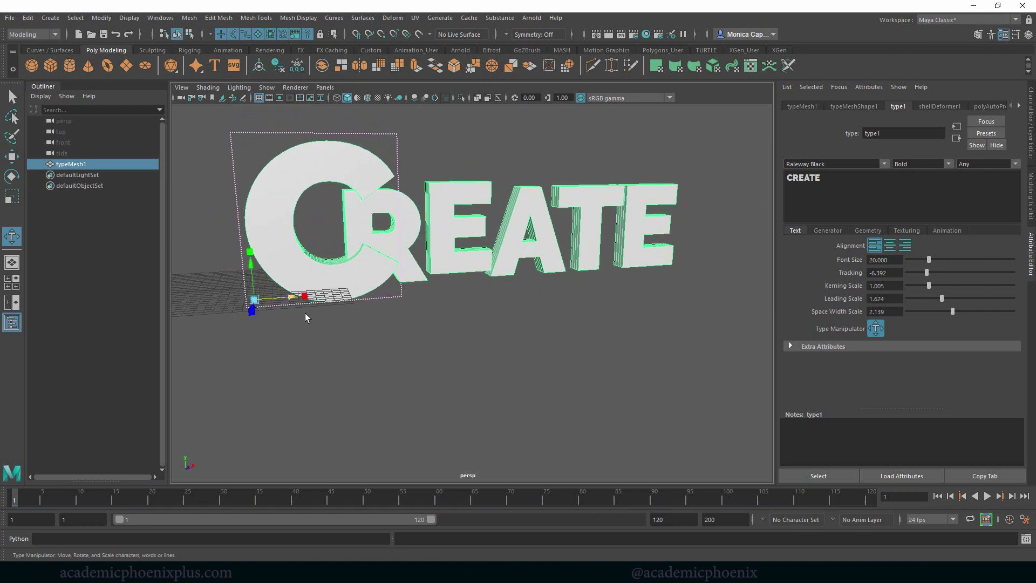
# Undo all Type Manipulator changes made to the individual letters of CREATE
pyautogui.hotkey('ctrl', 'z')
pyautogui.hotkey('ctrl', 'z')
pyautogui.hotkey('ctrl', 'z')
pyautogui.hotkey('ctrl', 'z')
pyautogui.hotkey('ctrl', 'z')
pyautogui.hotkey('ctrl', 'z')
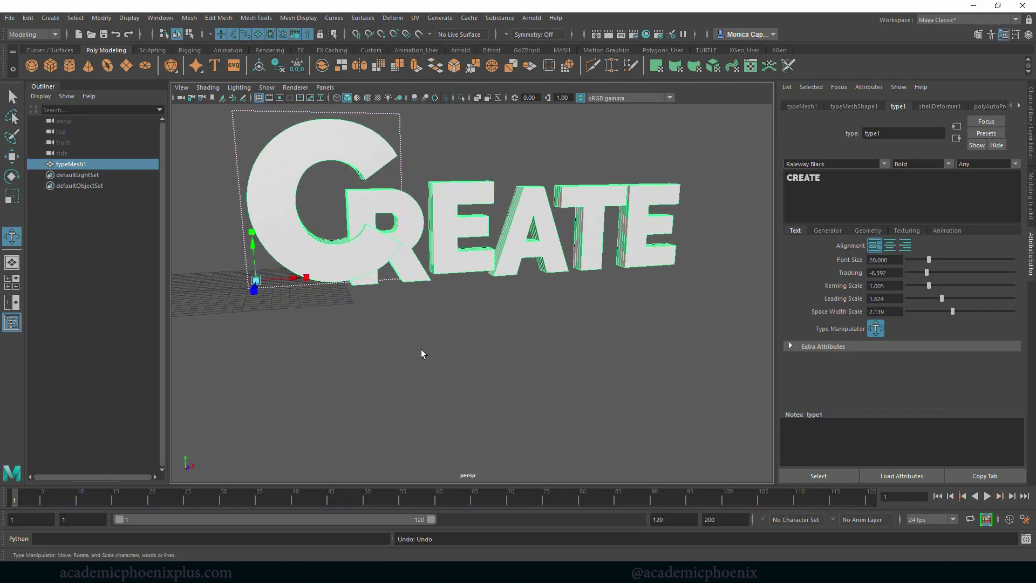
pyautogui.hotkey('ctrl', 'z')
pyautogui.hotkey('ctrl', 'z')
pyautogui.hotkey('ctrl', 'z')
pyautogui.hotkey('ctrl', 'z')
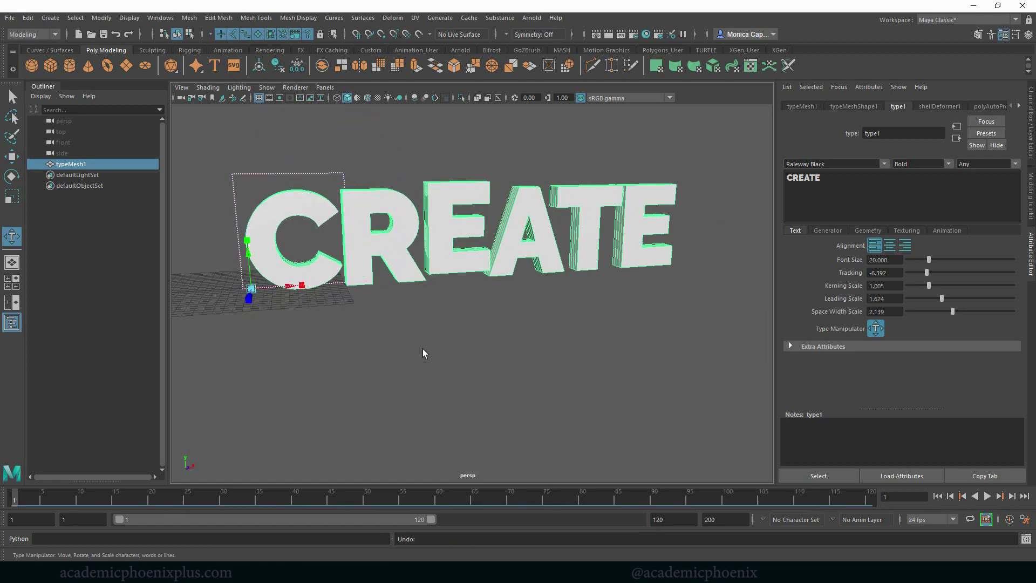
pyautogui.hotkey('ctrl', 'z')
pyautogui.hotkey('ctrl', 'z')
pyautogui.hotkey('ctrl', 'z')
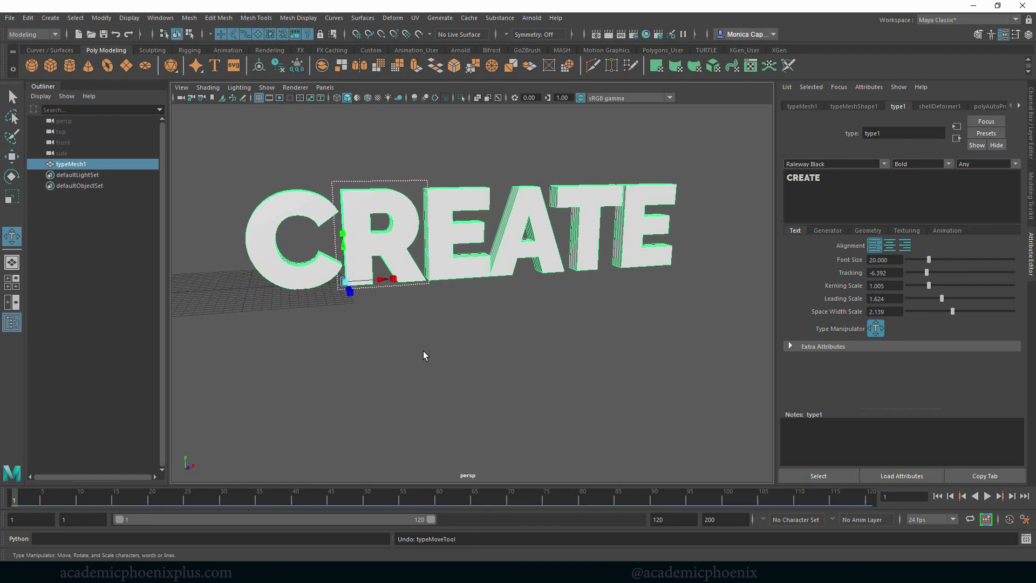
# Reselect the CREATE text to turn off its Type Manipulator, and look at its extra attributes
pyautogui.click(704, 345)
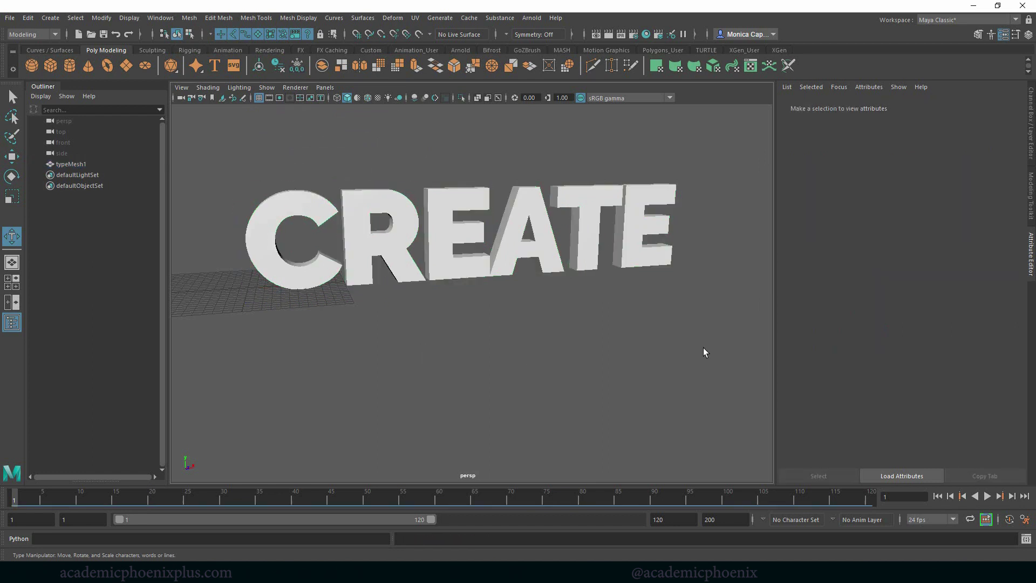
pyautogui.click(328, 258)
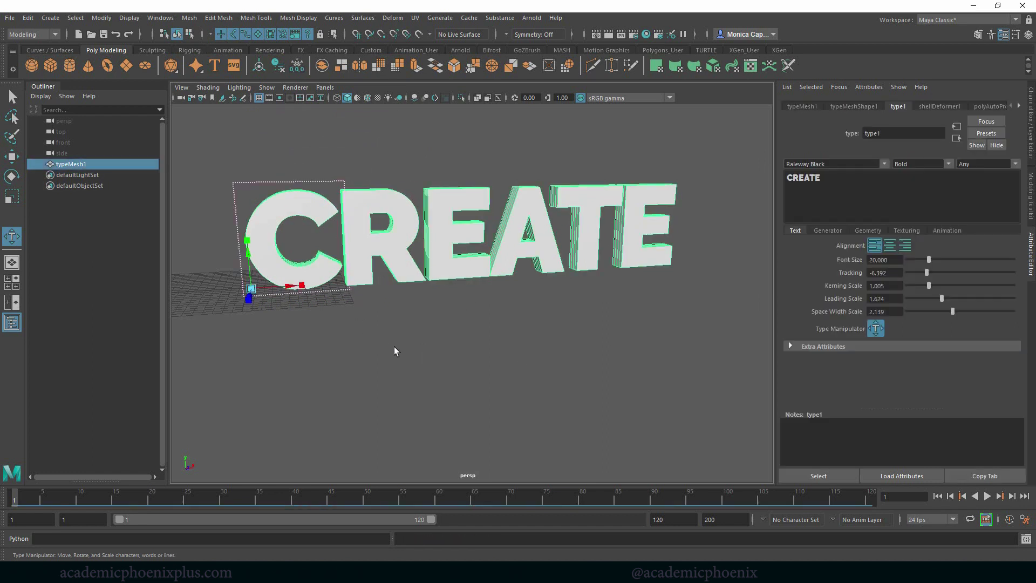
pyautogui.click(875, 328)
pyautogui.click(827, 346)
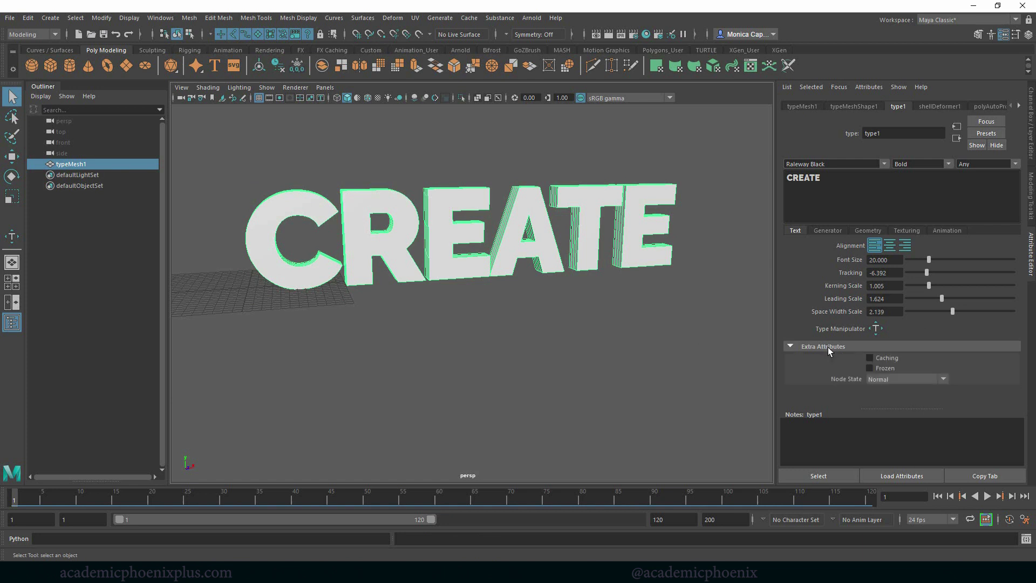
pyautogui.click(813, 350)
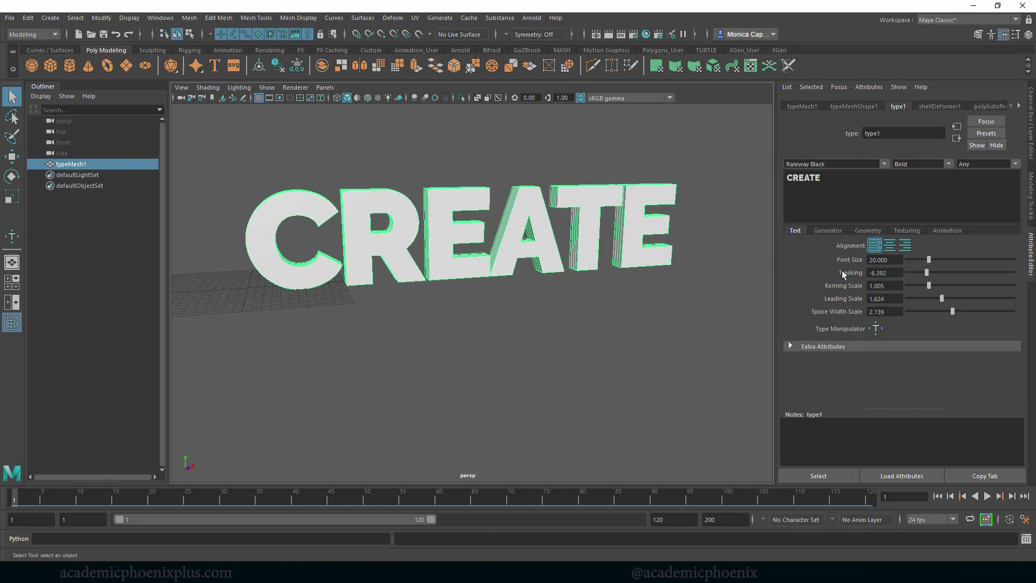
# Set the text's generator to Frame Number and scrub the timeline to preview the changing digits
pyautogui.click(845, 230)
pyautogui.click(882, 243)
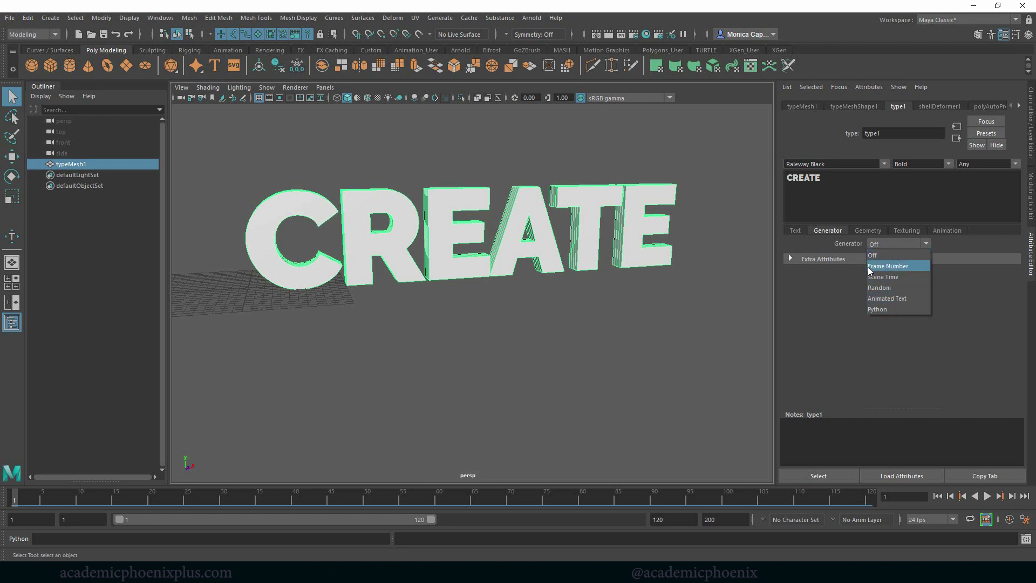
pyautogui.click(869, 268)
pyautogui.moveTo(47, 497); pyautogui.dragTo(14, 488)
# Switch the text's generator to Scene Time and scrub the timeline back to frame 1
pyautogui.click(902, 244)
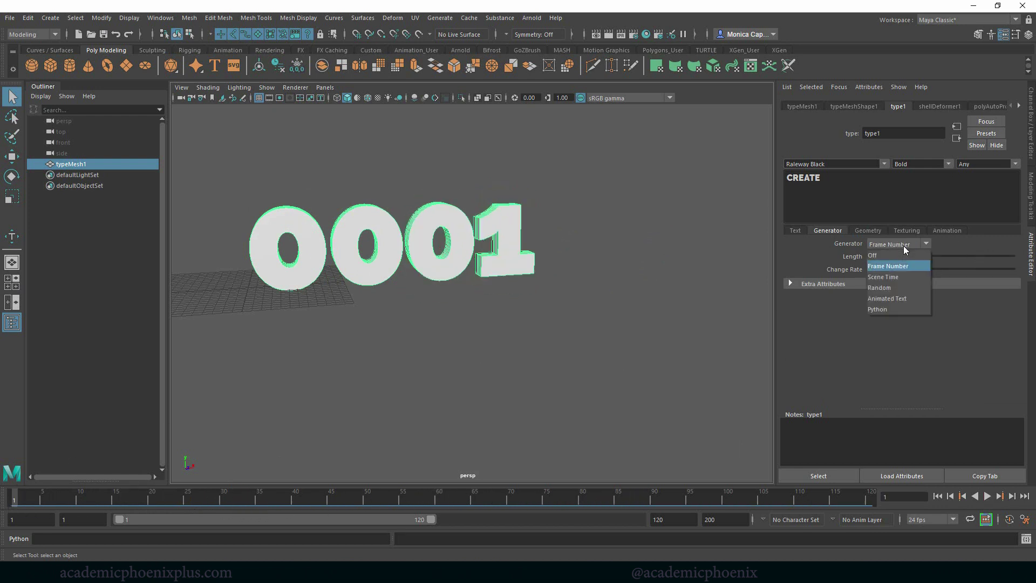
pyautogui.click(909, 276)
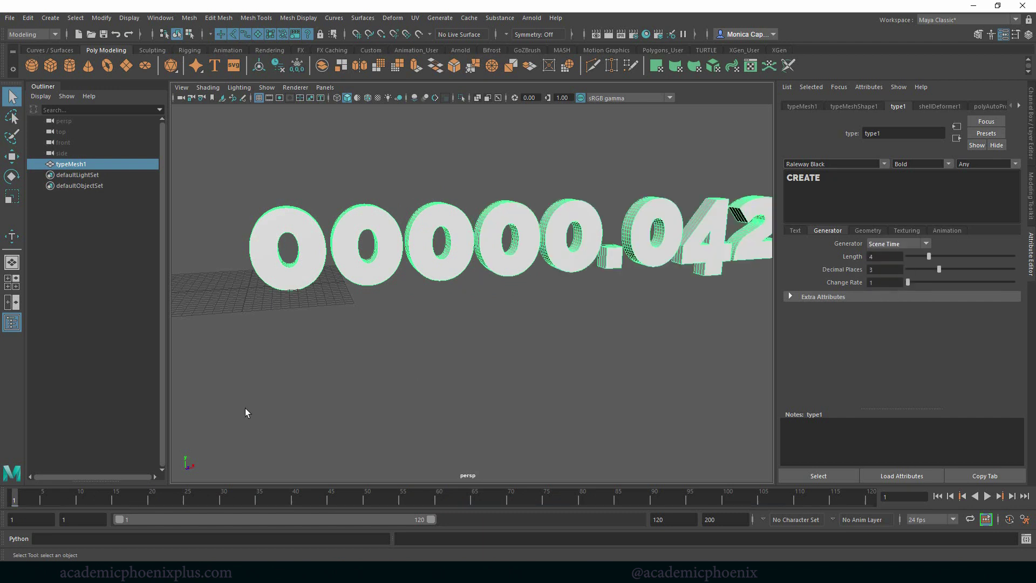
pyautogui.moveTo(60, 490); pyautogui.dragTo(13, 501)
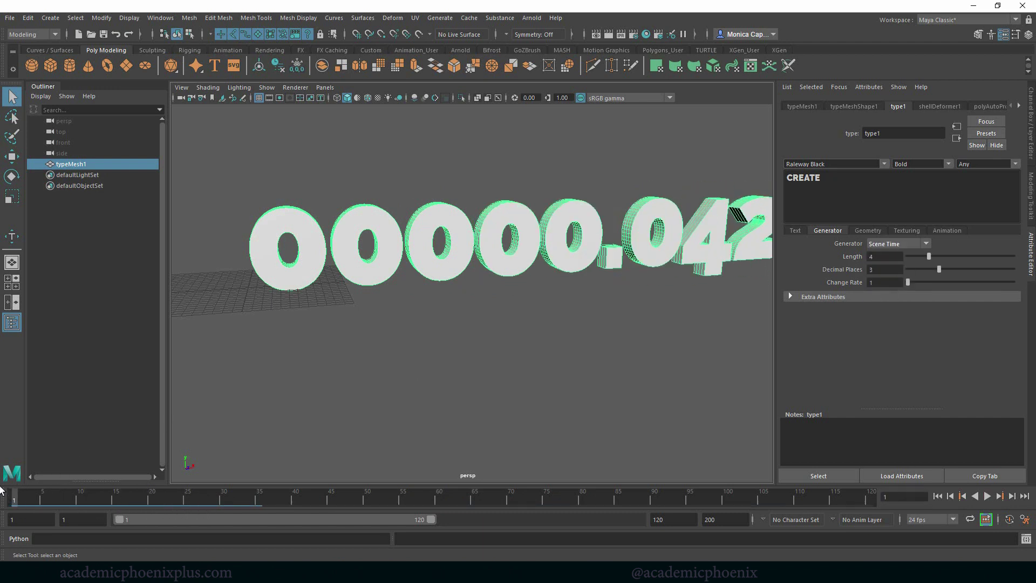
# Switch the text's generator to Random and scrub the timeline to preview the changing letters
pyautogui.click(908, 248)
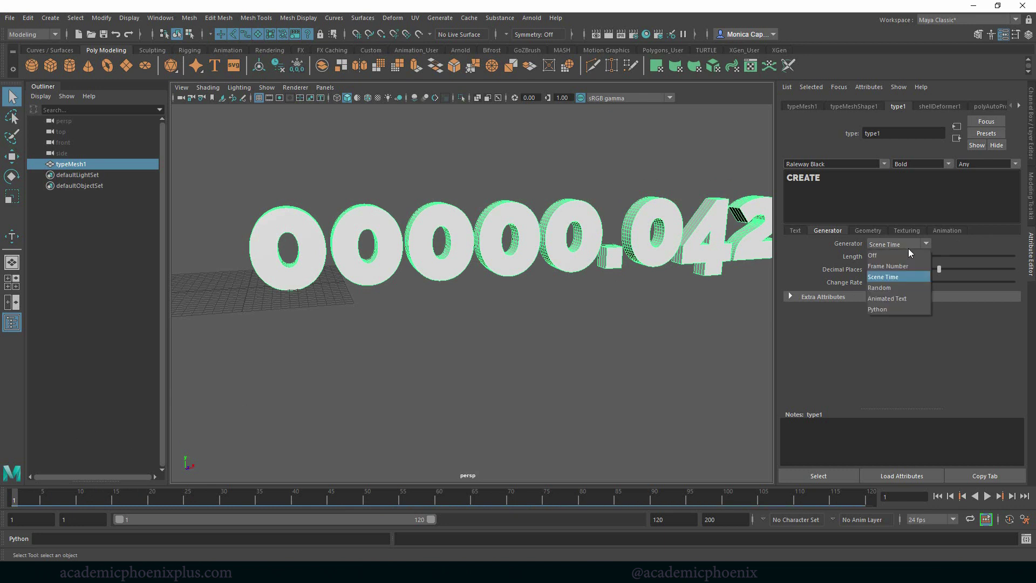
pyautogui.click(895, 286)
pyautogui.moveTo(262, 494); pyautogui.dragTo(13, 497)
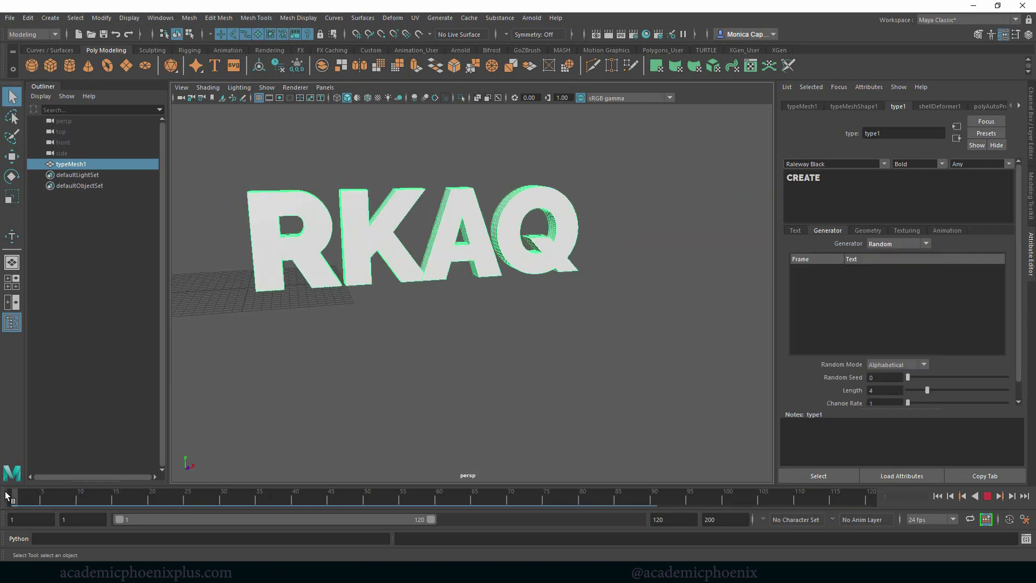
# Try the Animated Text and Python generators on the text, and turn the generator off
pyautogui.click(889, 243)
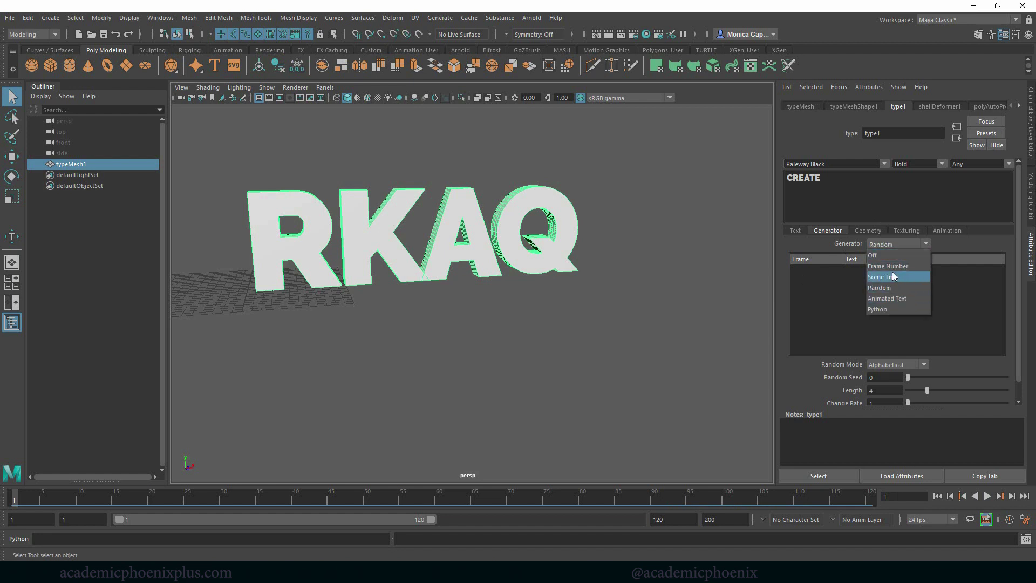
pyautogui.click(891, 299)
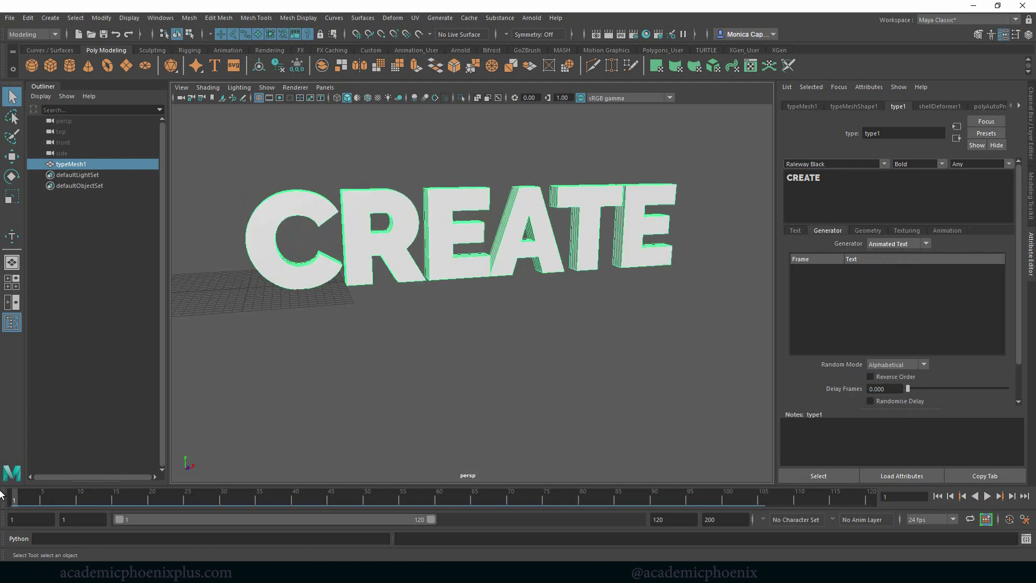
pyautogui.click(902, 244)
pyautogui.click(889, 308)
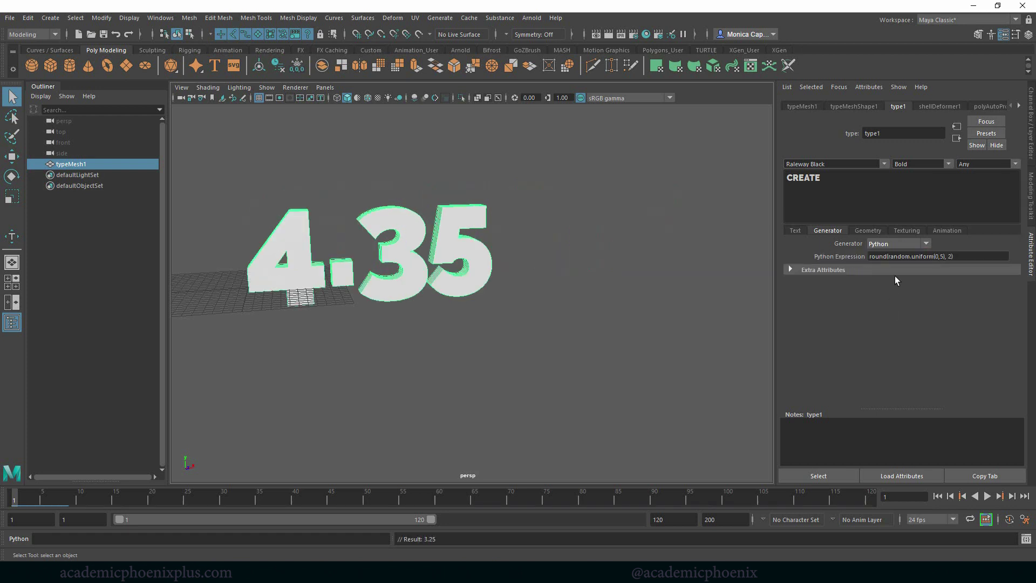
pyautogui.click(899, 246)
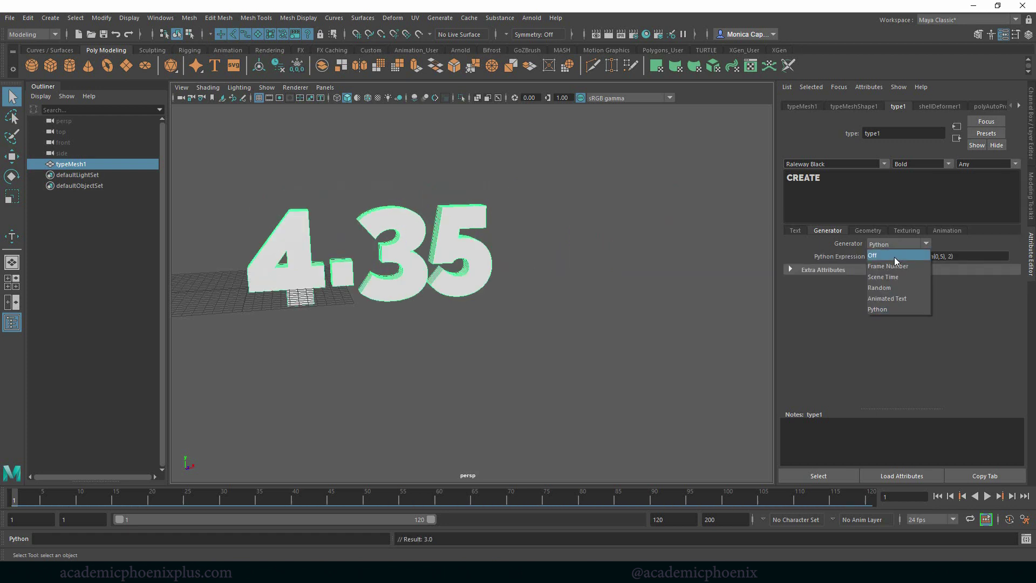
pyautogui.click(892, 255)
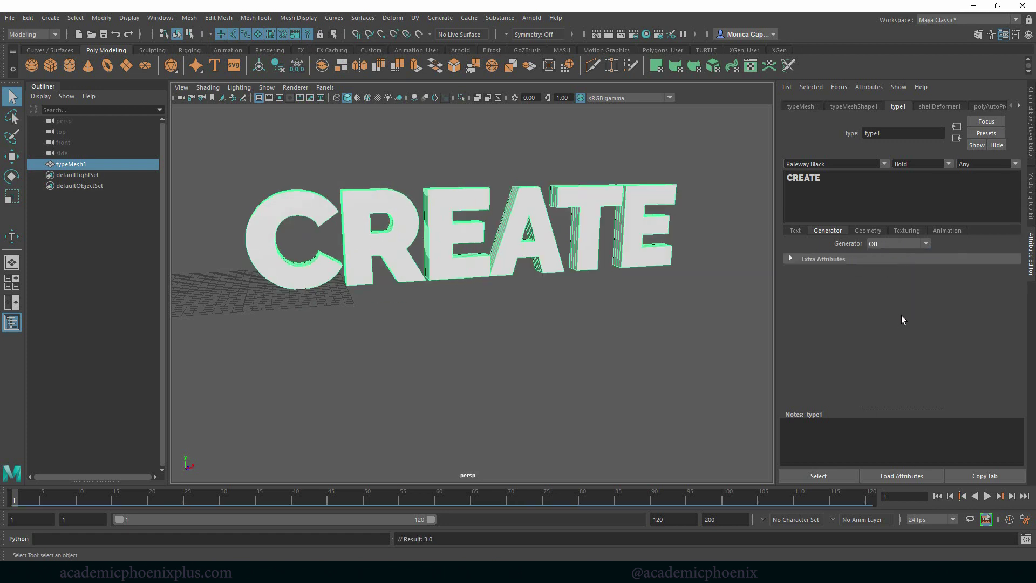
# Look through the text's geometry settings and switch its extrusion off and back on to compare flat and solid letters
pyautogui.click(867, 231)
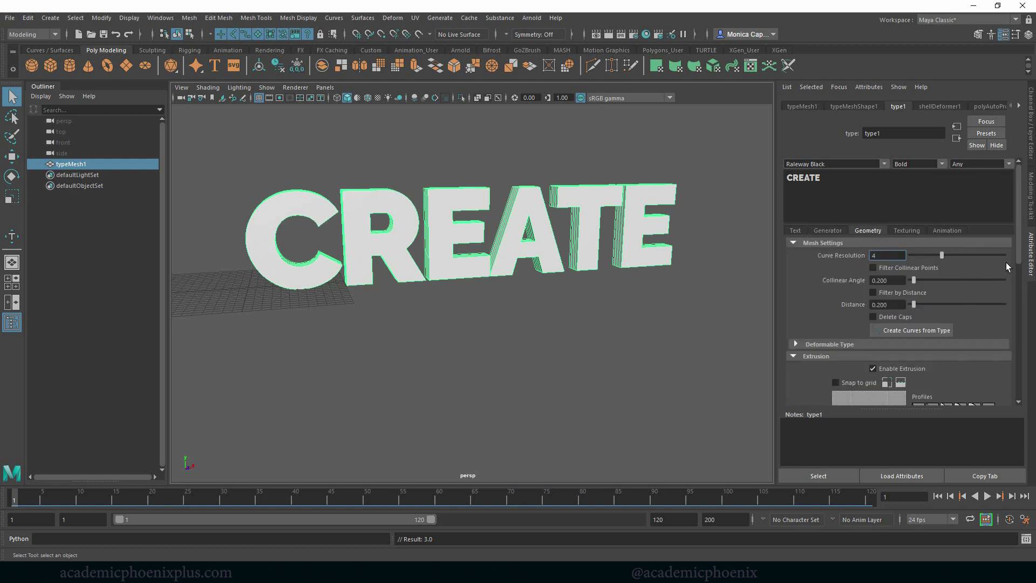
pyautogui.scroll(-3, 1010, 266)
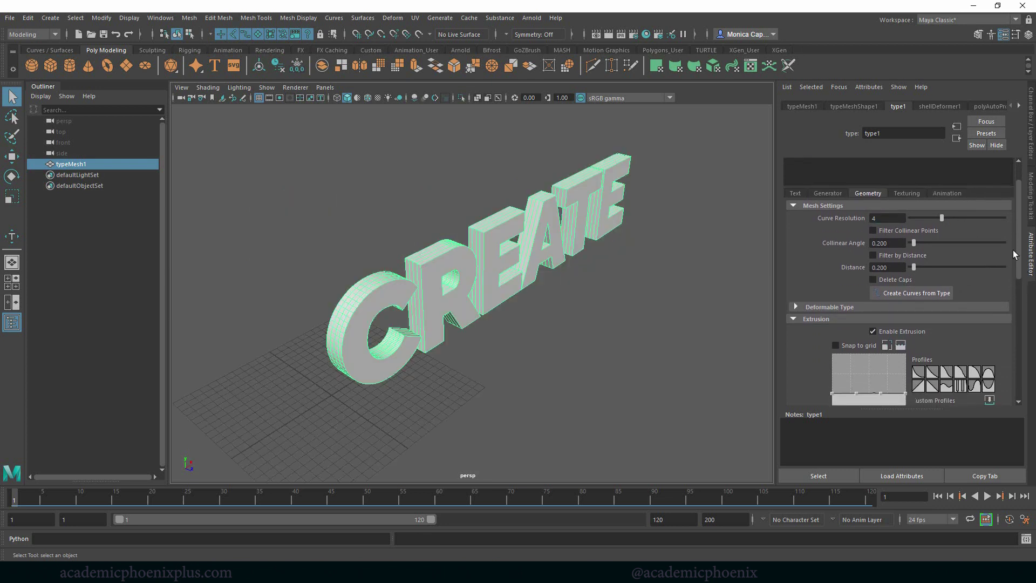
pyautogui.scroll(-5, 1018, 300)
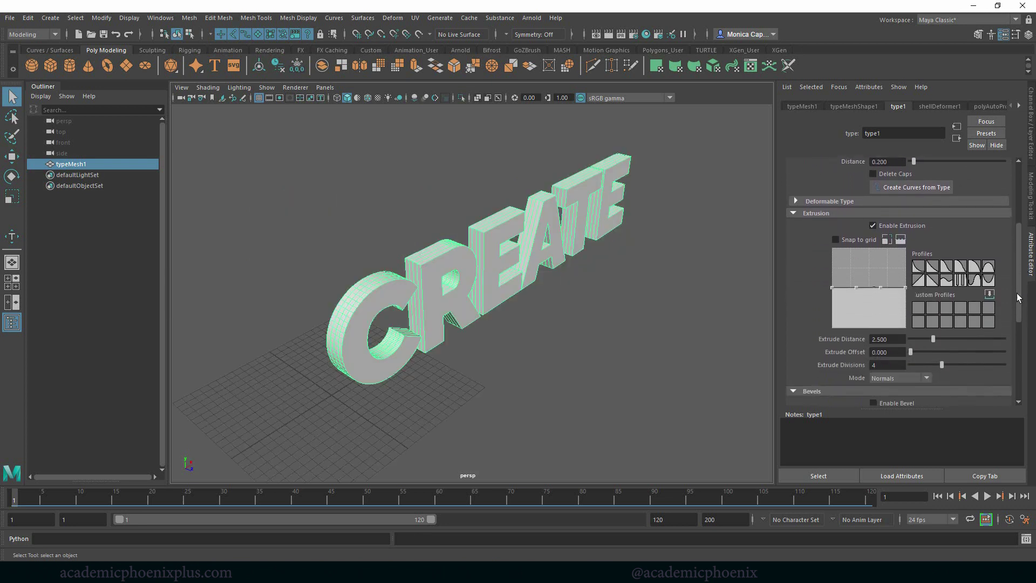
pyautogui.scroll(-2, 1019, 300)
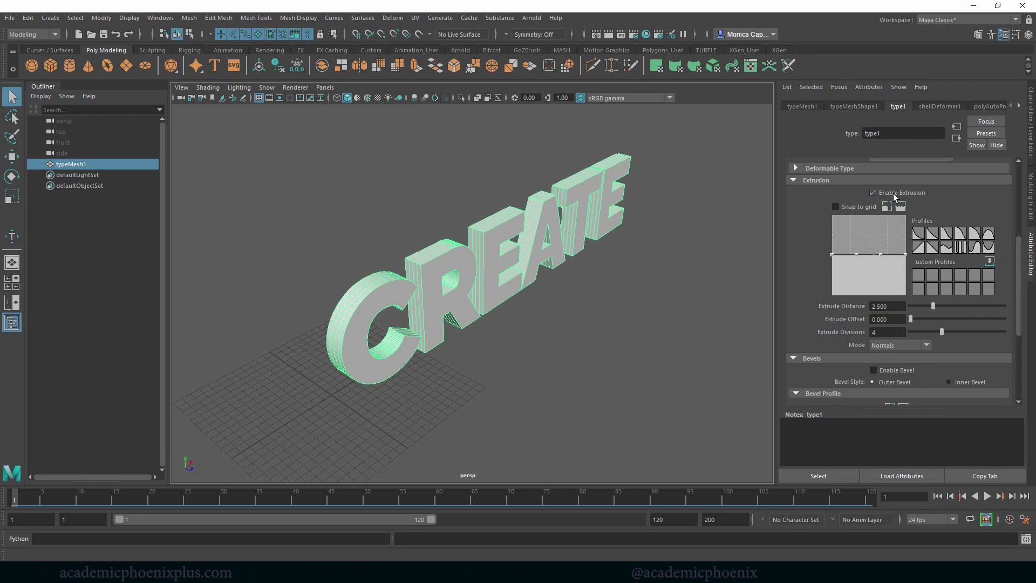
pyautogui.click(872, 192)
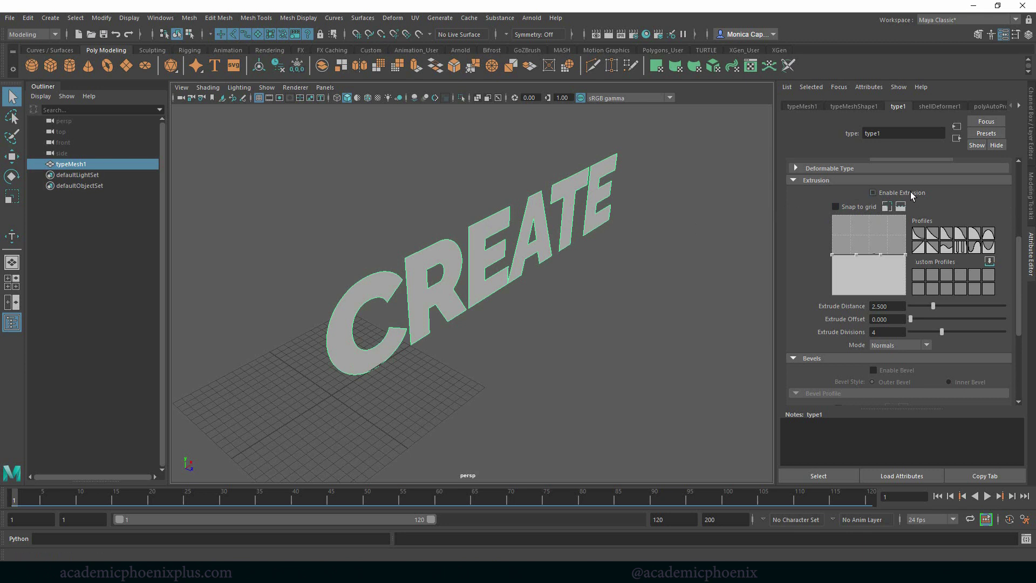
pyautogui.click(872, 192)
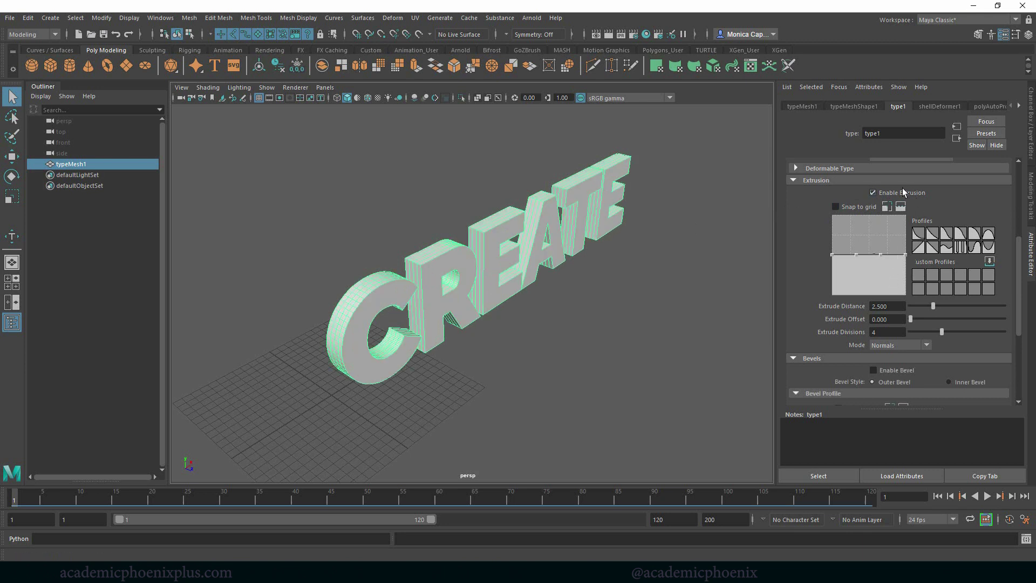
# Apply the first concave extrusion profile to the text with an Extrude Distance of 4.014 and an Extrude Offset of 0.424
pyautogui.click(918, 234)
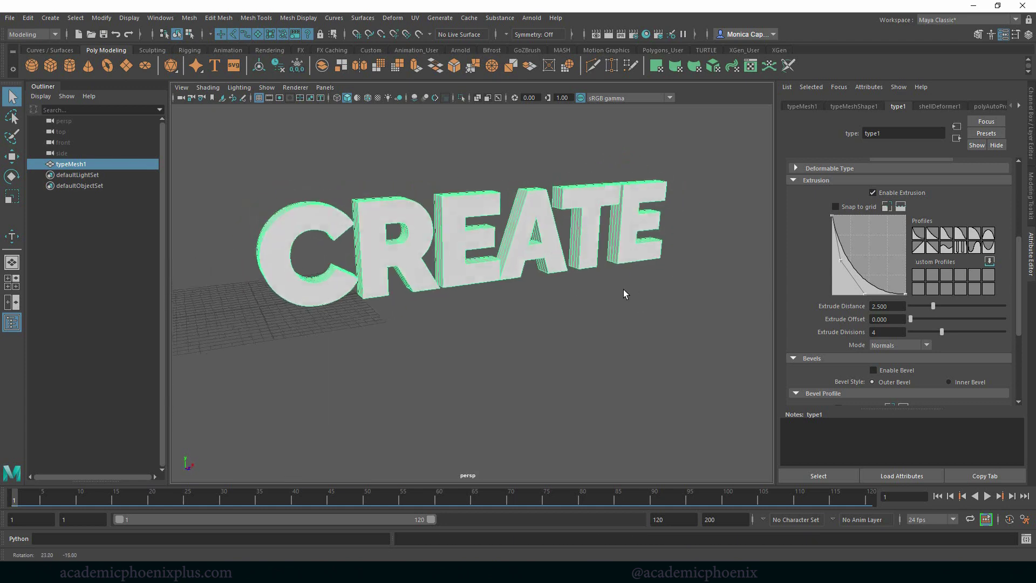
pyautogui.keyDown('alt'); pyautogui.moveTo(626, 294); pyautogui.dragTo(677, 284); pyautogui.keyUp('alt')
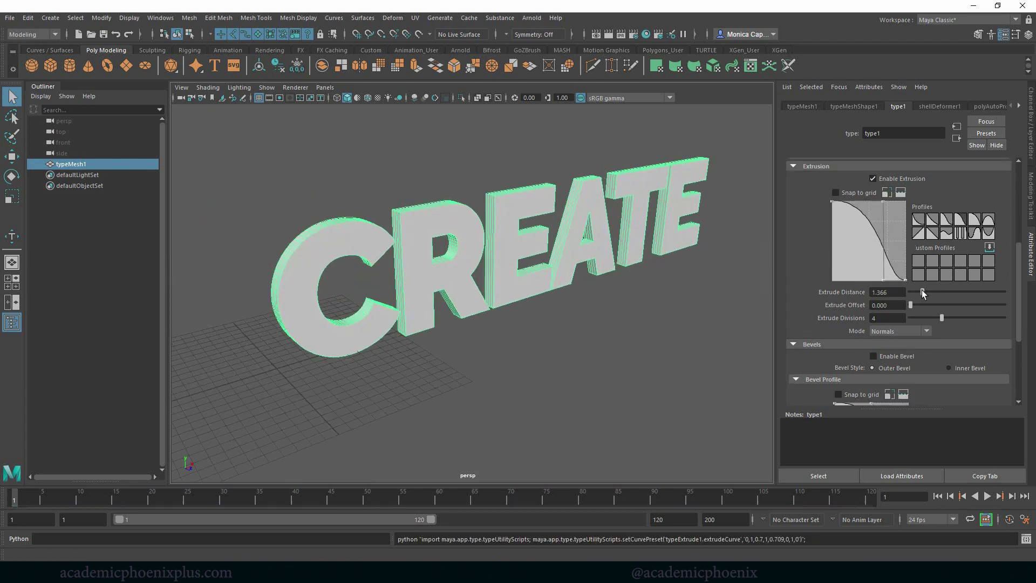
pyautogui.moveTo(921, 292); pyautogui.dragTo(953, 299)
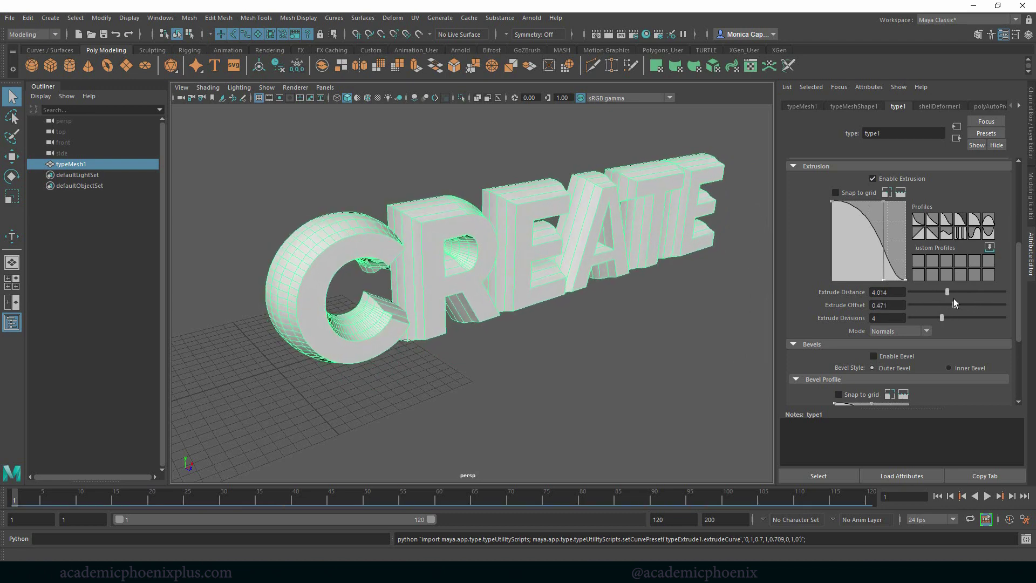
pyautogui.click(928, 223)
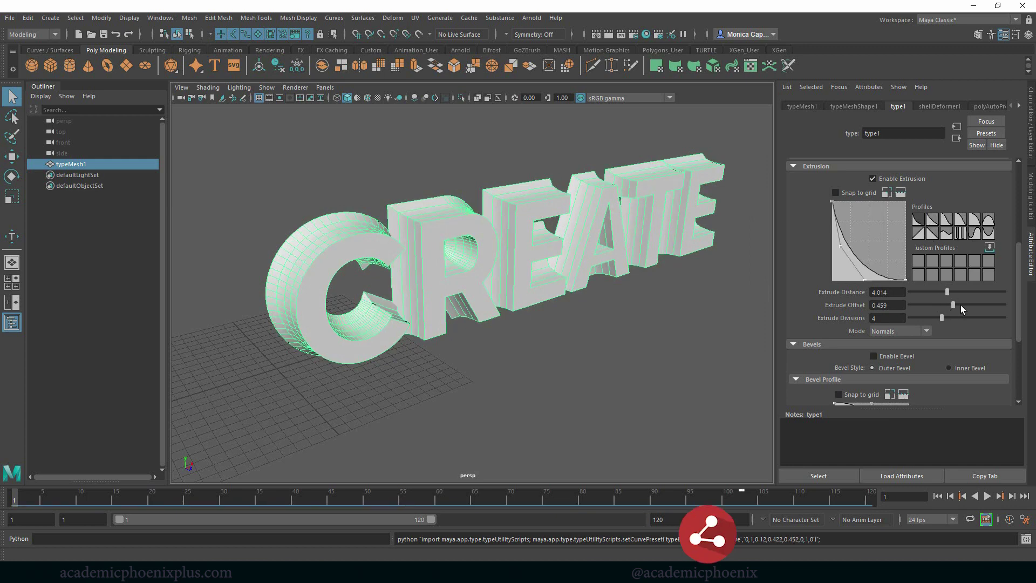
pyautogui.moveTo(959, 305); pyautogui.dragTo(949, 301)
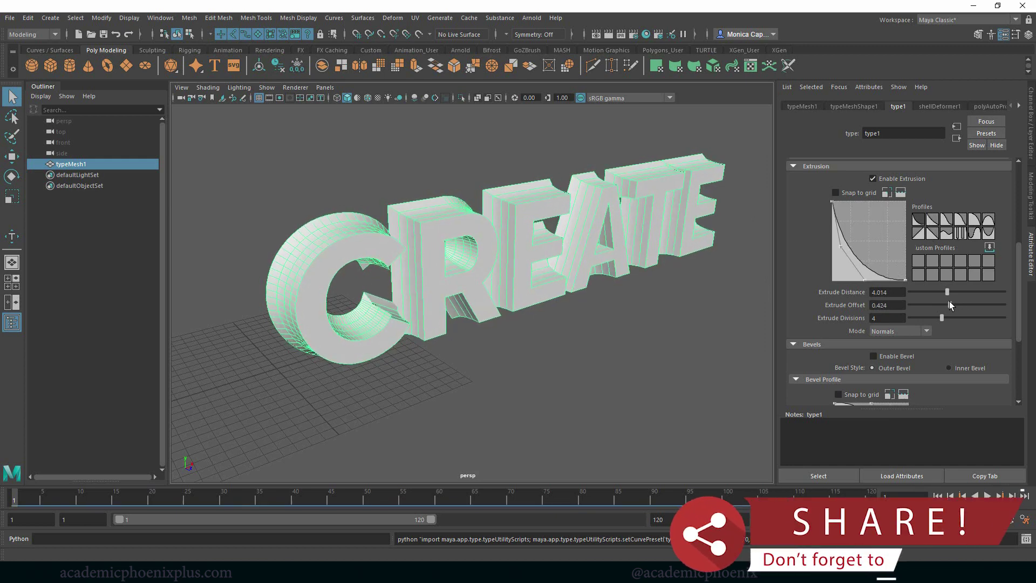
# Try the other preset extrusion profiles on the text, including the convex, straight-slope, ridged and U-shaped curves
pyautogui.click(932, 220)
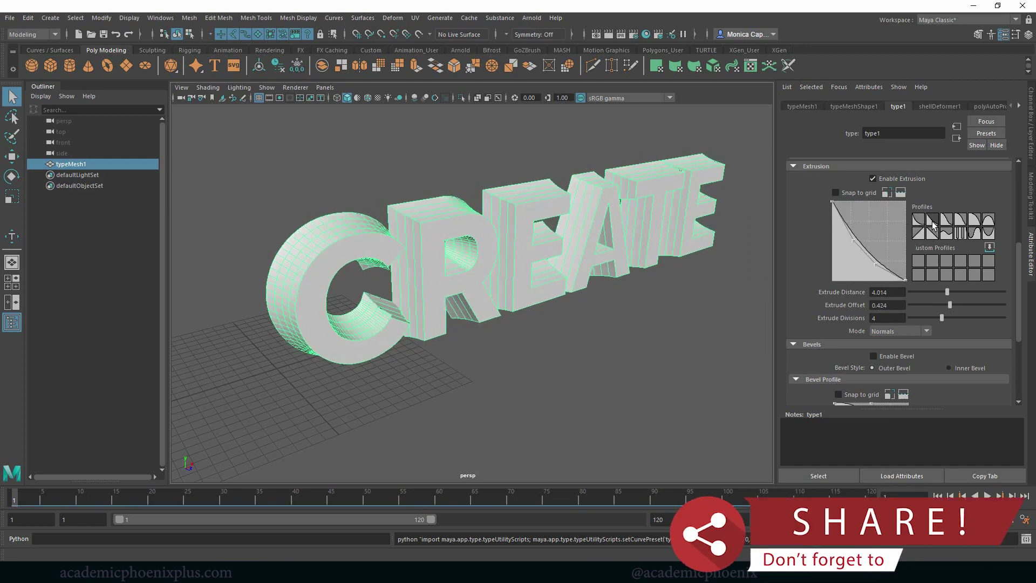
pyautogui.click(960, 221)
pyautogui.click(967, 223)
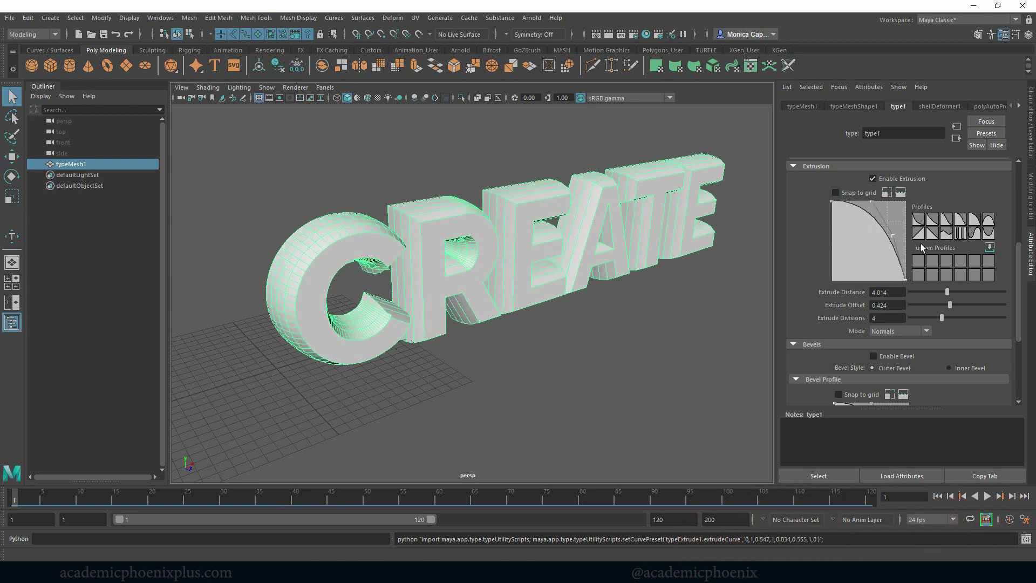
pyautogui.click(927, 237)
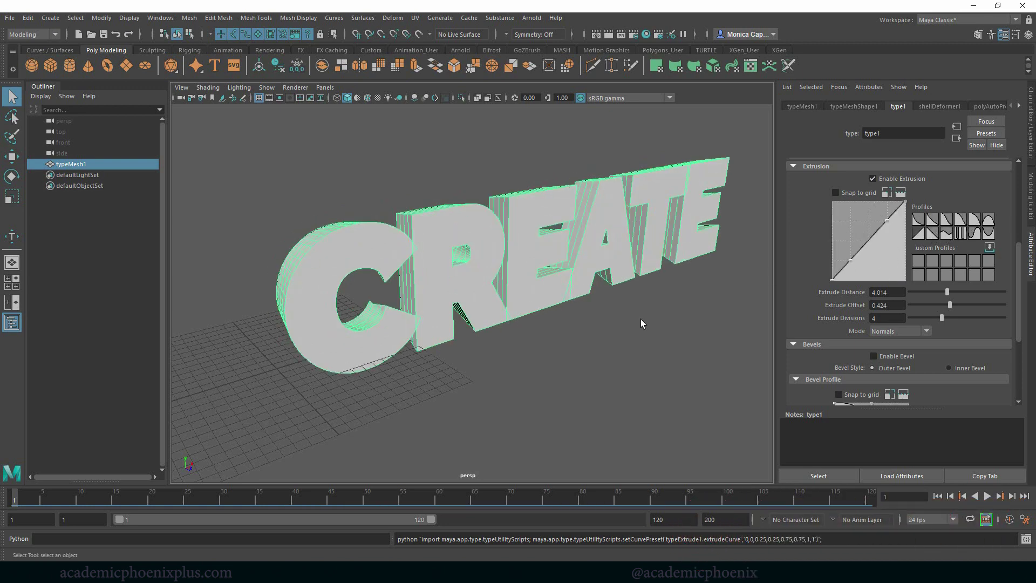
pyautogui.click(935, 236)
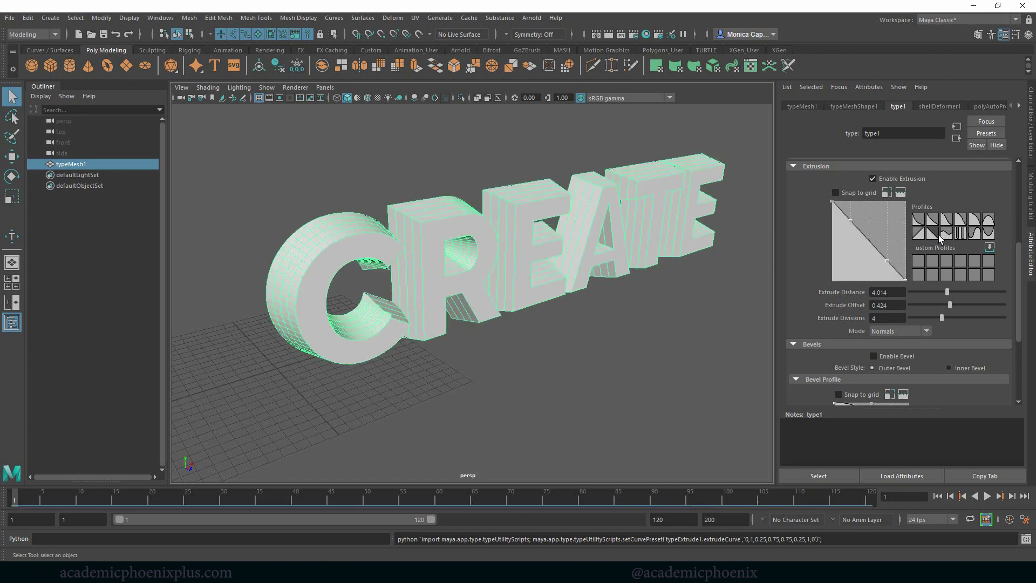
pyautogui.click(975, 225)
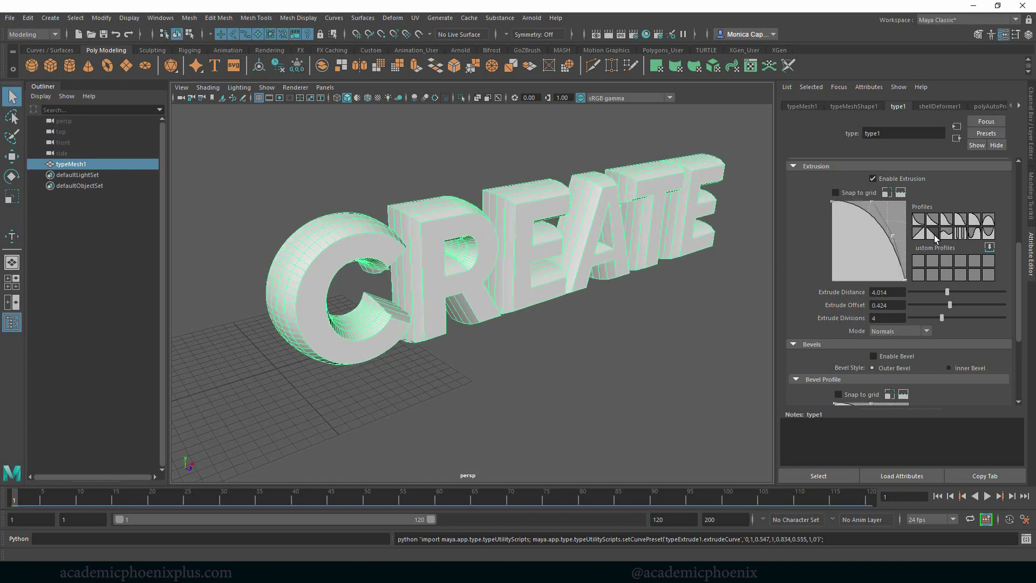
pyautogui.click(934, 235)
pyautogui.click(919, 221)
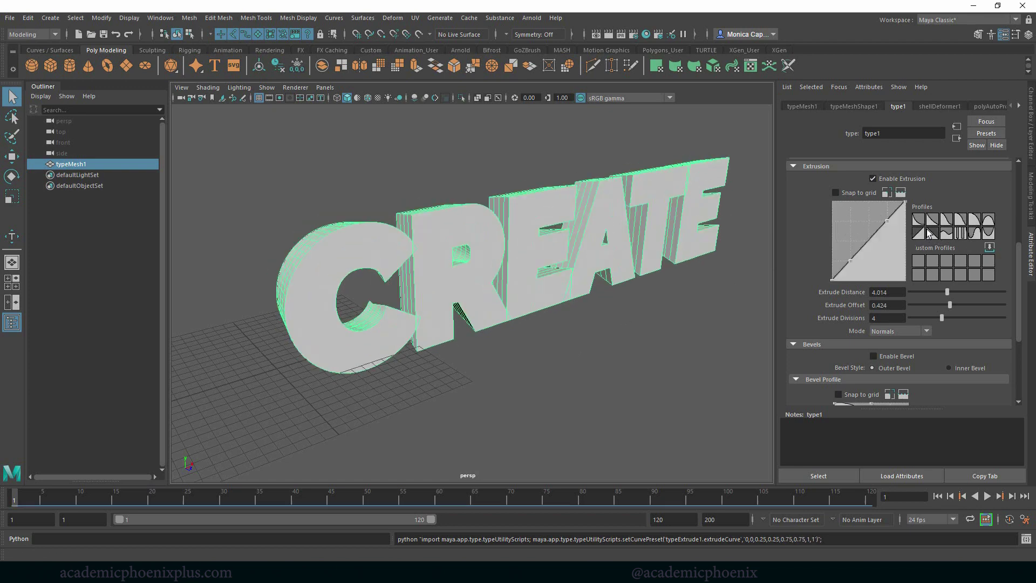
pyautogui.click(920, 230)
pyautogui.click(964, 237)
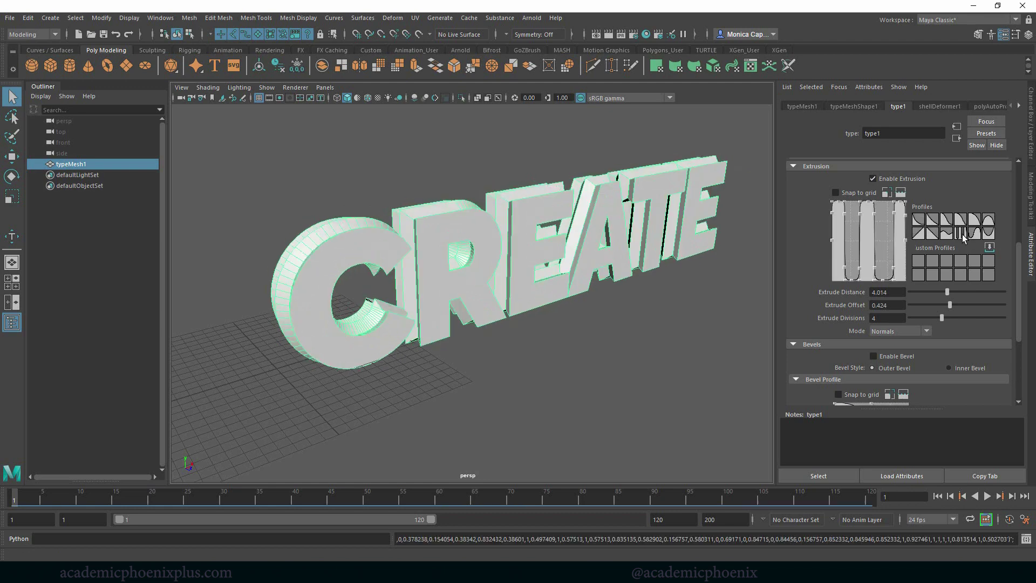
pyautogui.click(987, 233)
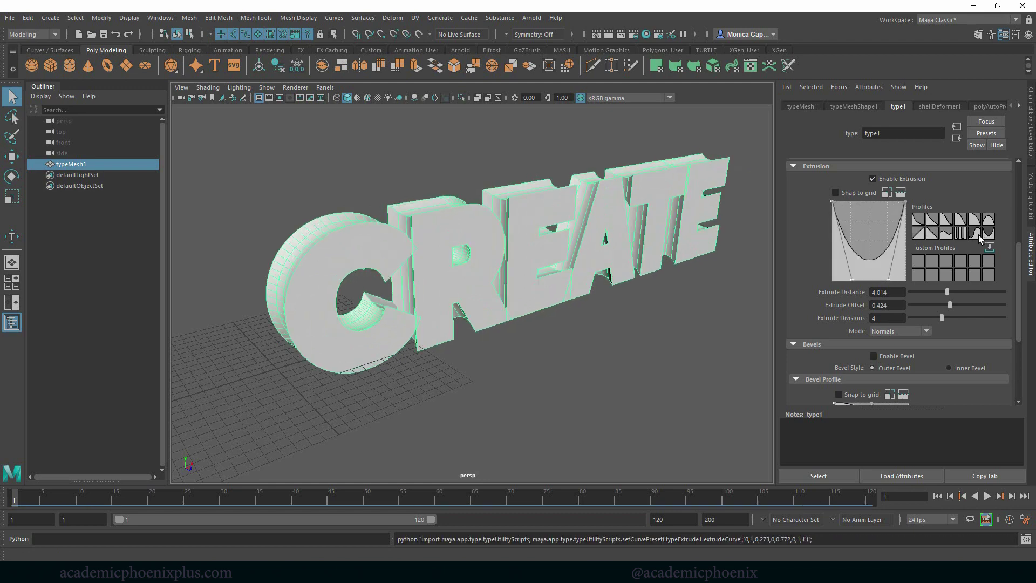
# Return the text to the first concave extrusion profile with 4 extrude divisions, and inspect the letters' sides
pyautogui.click(920, 225)
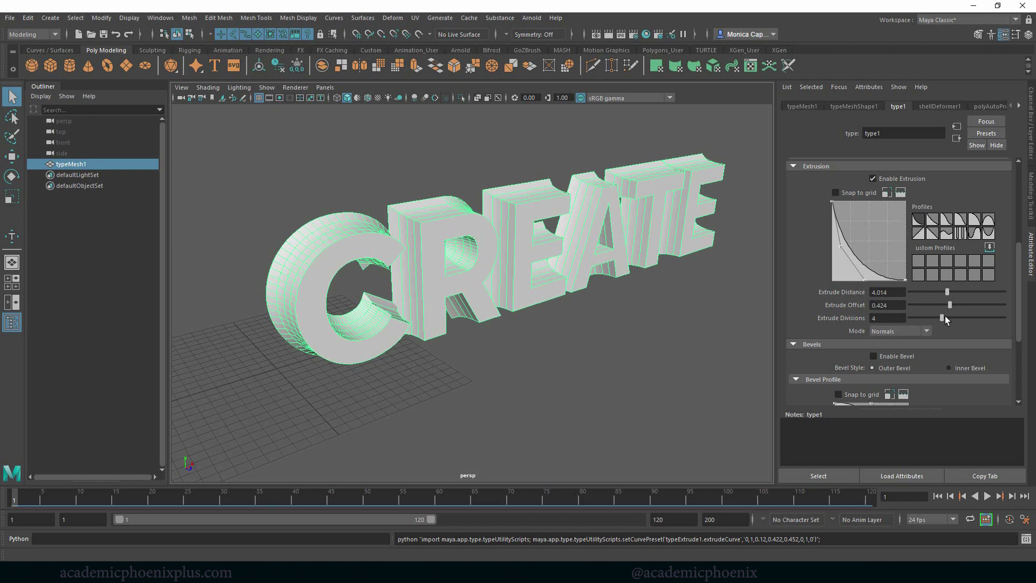
pyautogui.moveTo(946, 316)
pyautogui.mouseDown()
pyautogui.moveTo(963, 316)
pyautogui.moveTo(933, 317)
pyautogui.moveTo(958, 311)
pyautogui.moveTo(933, 311)
pyautogui.moveTo(943, 310)
pyautogui.mouseUp()
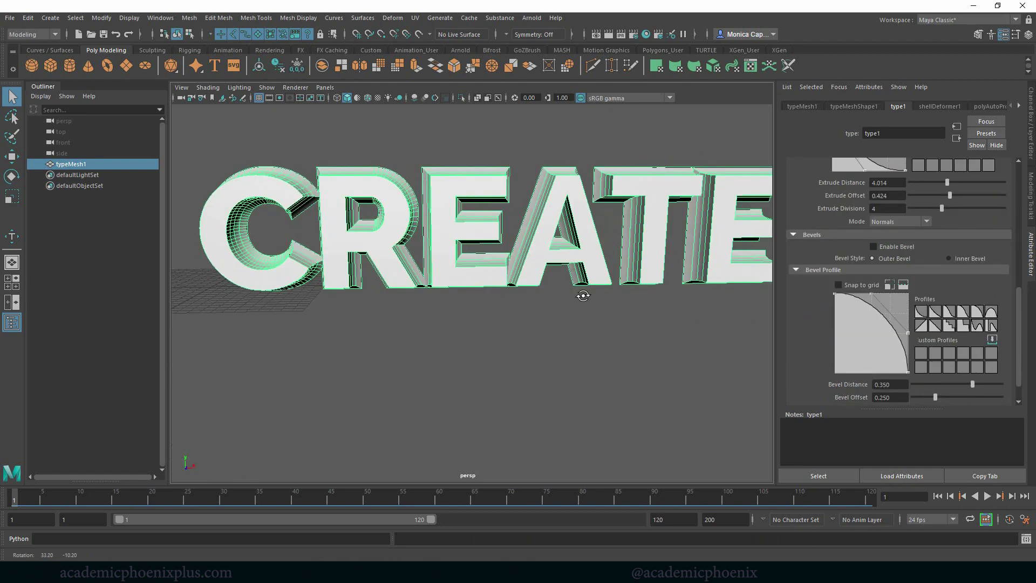
pyautogui.keyDown('alt'); pyautogui.moveTo(583, 294); pyautogui.dragTo(601, 340); pyautogui.keyUp('alt')
pyautogui.keyDown('alt'); pyautogui.moveTo(601, 340); pyautogui.dragTo(617, 344, button='right'); pyautogui.keyUp('alt')
pyautogui.keyDown('alt'); pyautogui.moveTo(617, 344); pyautogui.dragTo(658, 357); pyautogui.keyUp('alt')
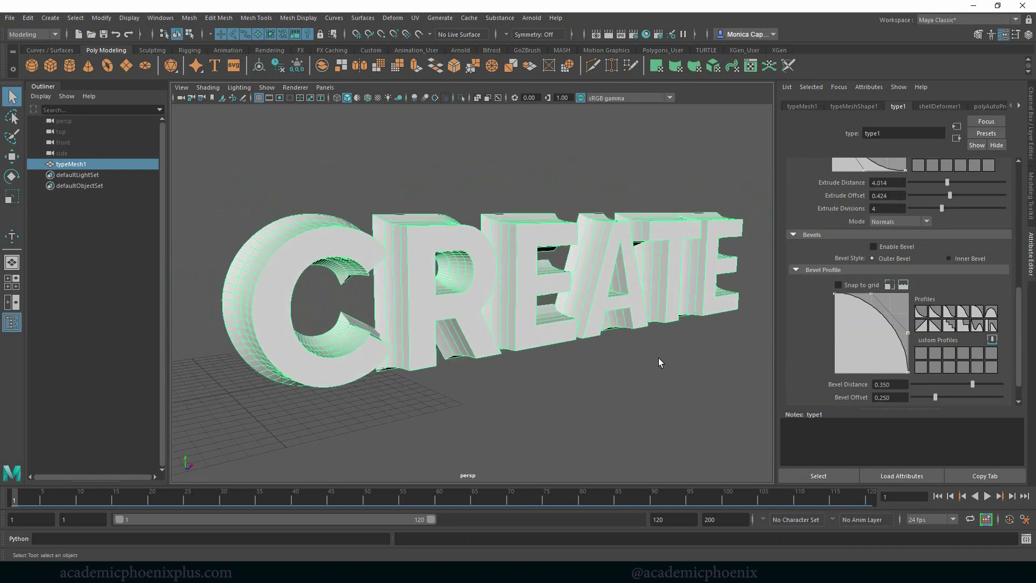
# Enable the bevel on the CREATE text and inspect the letter edges from several angles
pyautogui.click(895, 246)
pyautogui.keyDown('alt'); pyautogui.moveTo(486, 328); pyautogui.dragTo(539, 361, button='right'); pyautogui.keyUp('alt')
pyautogui.click(585, 408)
pyautogui.keyDown('alt'); pyautogui.moveTo(585, 409); pyautogui.dragTo(513, 347); pyautogui.keyUp('alt')
pyautogui.click(514, 343)
pyautogui.keyDown('alt'); pyautogui.moveTo(516, 340); pyautogui.dragTo(555, 322, button='right'); pyautogui.keyUp('alt')
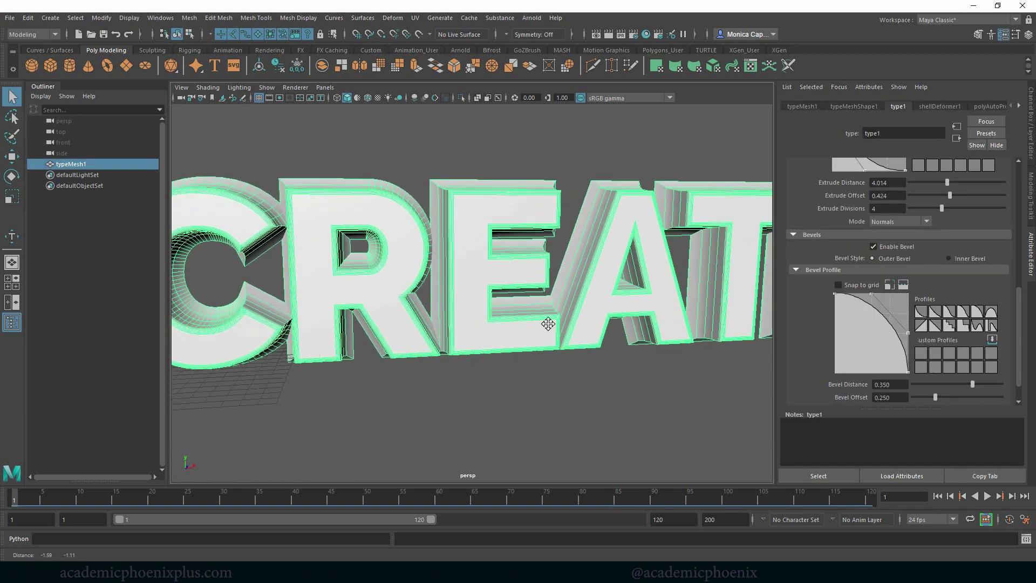
pyautogui.keyDown('alt'); pyautogui.moveTo(555, 323); pyautogui.dragTo(642, 372); pyautogui.keyUp('alt')
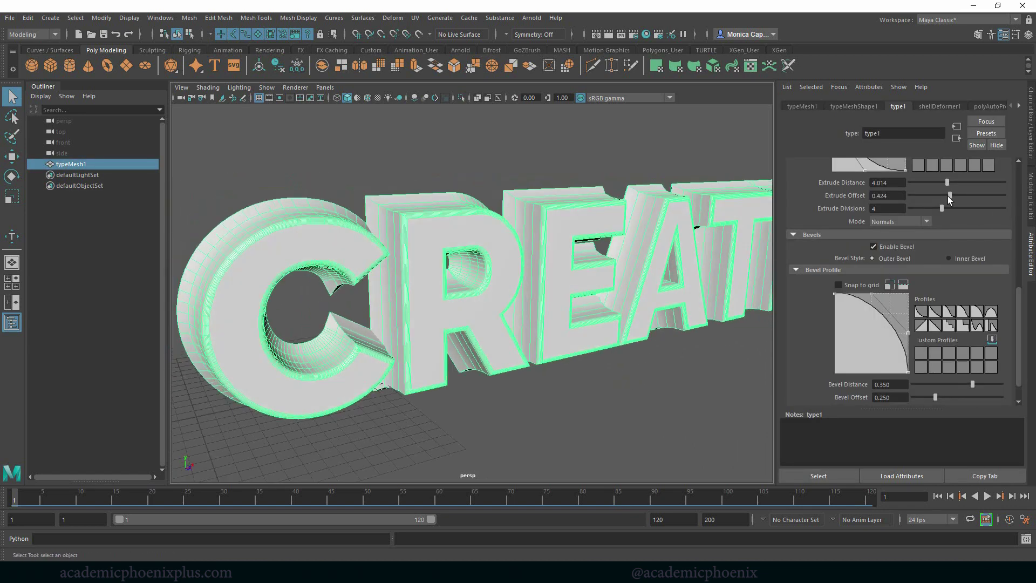
# Reduce the text's Extrude Offset to 0.244 and check the extrusion from the front and side
pyautogui.moveTo(949, 196)
pyautogui.mouseDown()
pyautogui.moveTo(937, 195)
pyautogui.moveTo(963, 192)
pyautogui.moveTo(932, 194)
pyautogui.mouseUp()
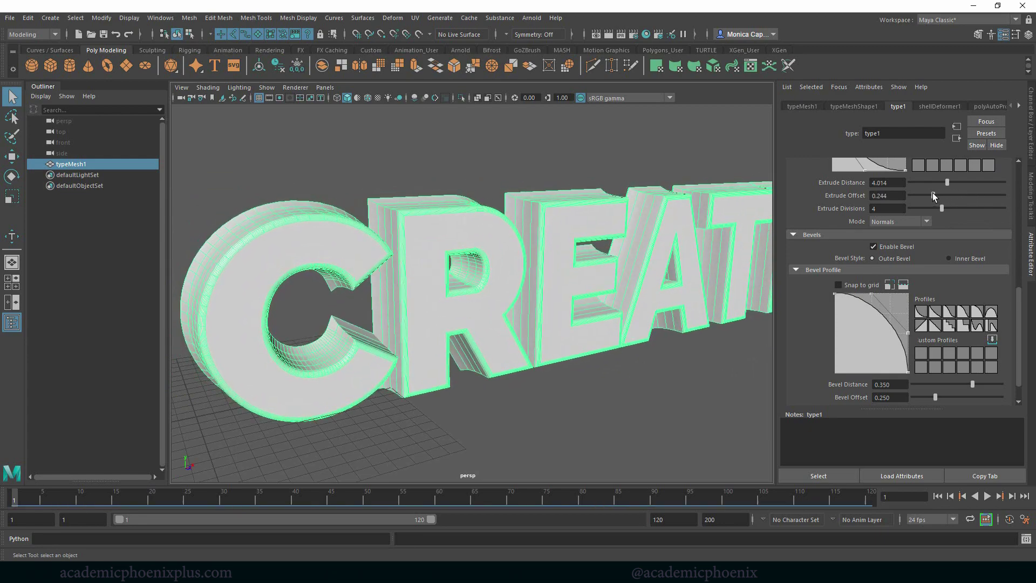
pyautogui.keyDown('alt'); pyautogui.moveTo(614, 323); pyautogui.dragTo(608, 281); pyautogui.keyUp('alt')
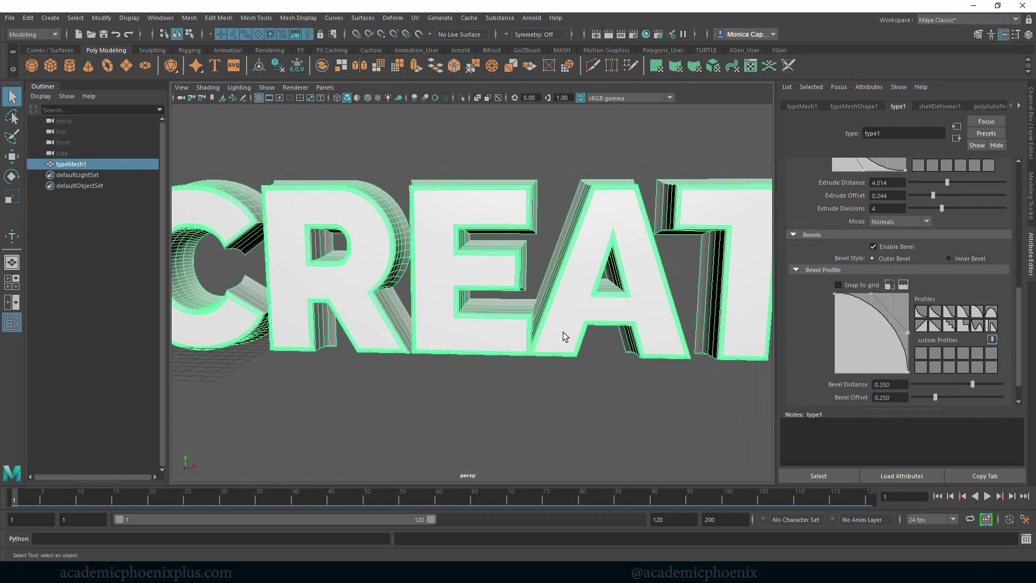
pyautogui.keyDown('alt'); pyautogui.moveTo(573, 338); pyautogui.dragTo(755, 356); pyautogui.keyUp('alt')
# Try a smaller Bevel Distance on the text, and undo the change
pyautogui.moveTo(1020, 288); pyautogui.dragTo(1020, 305)
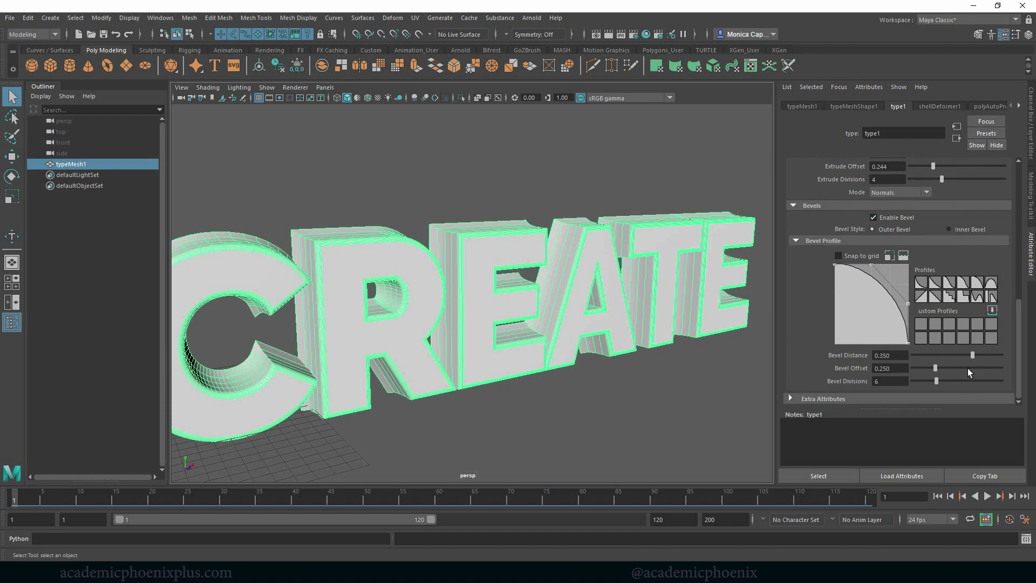
pyautogui.moveTo(974, 352)
pyautogui.mouseDown()
pyautogui.moveTo(952, 350)
pyautogui.moveTo(999, 348)
pyautogui.moveTo(966, 350)
pyautogui.mouseUp()
pyautogui.hotkey('ctrl', 'z')
# Set the text's Bevel Divisions to 5 and inspect the beveled edges of the letters up close
pyautogui.moveTo(936, 366)
pyautogui.mouseDown()
pyautogui.moveTo(951, 364)
pyautogui.moveTo(905, 368)
pyautogui.moveTo(979, 365)
pyautogui.moveTo(916, 376)
pyautogui.moveTo(931, 376)
pyautogui.mouseUp()
pyautogui.keyDown('alt'); pyautogui.moveTo(468, 357); pyautogui.dragTo(546, 340, button='middle'); pyautogui.keyUp('alt')
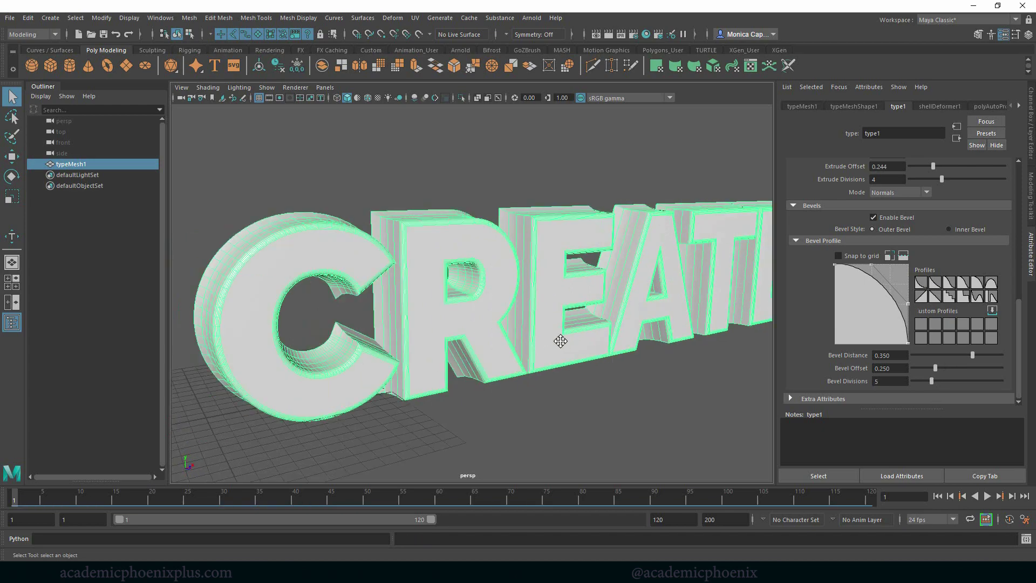
pyautogui.keyDown('alt'); pyautogui.moveTo(552, 342); pyautogui.dragTo(584, 371); pyautogui.keyUp('alt')
pyautogui.keyDown('alt'); pyautogui.moveTo(561, 312); pyautogui.dragTo(701, 351, button='right'); pyautogui.keyUp('alt')
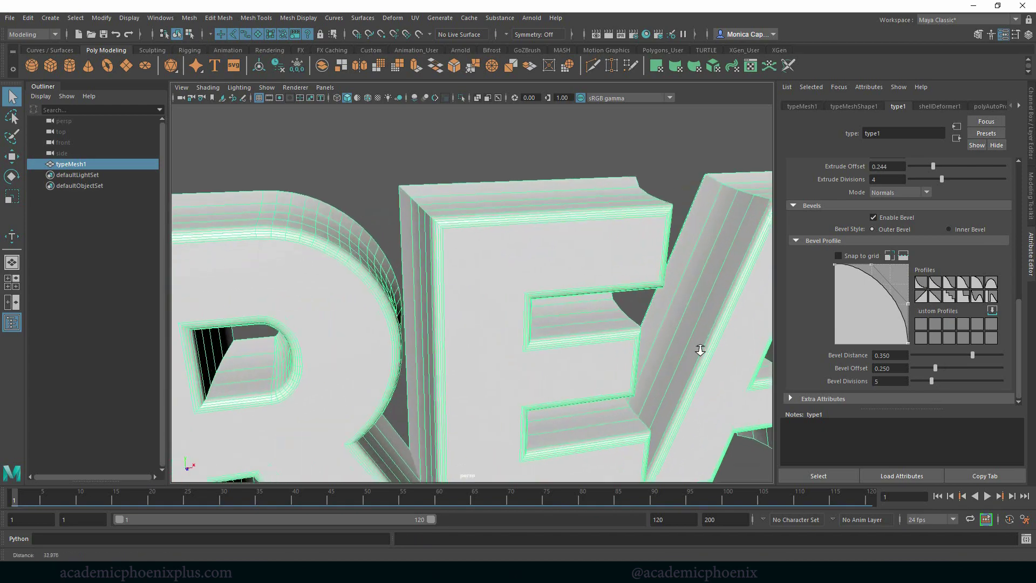
pyautogui.click(587, 120)
pyautogui.moveTo(615, 247)
pyautogui.keyDown('alt'); pyautogui.mouseDown()
pyautogui.moveTo(626, 241)
pyautogui.moveTo(595, 252)
pyautogui.mouseUp(); pyautogui.keyUp('alt')
pyautogui.click(594, 253)
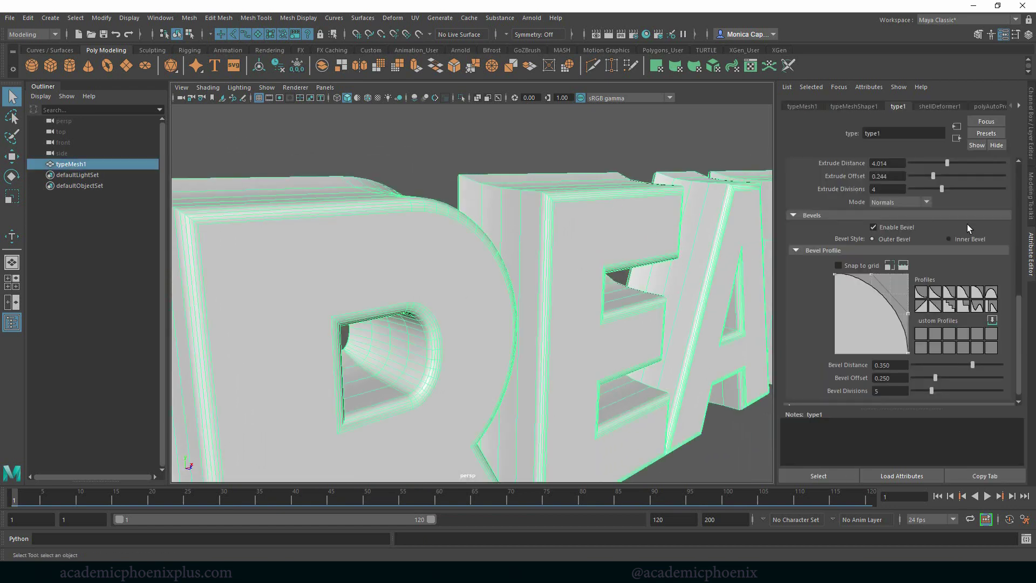
# Try the concave curved bevel profile on the CREATE text and inspect the shape of the letter edges
pyautogui.click(921, 294)
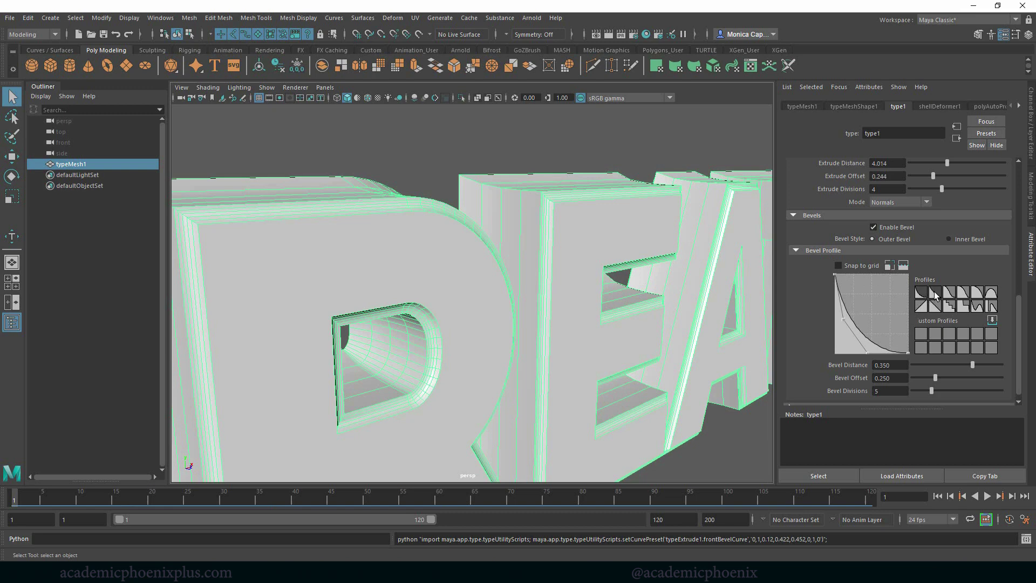
pyautogui.click(659, 141)
pyautogui.keyDown('alt'); pyautogui.moveTo(671, 221); pyautogui.dragTo(598, 248); pyautogui.keyUp('alt')
pyautogui.click(600, 253)
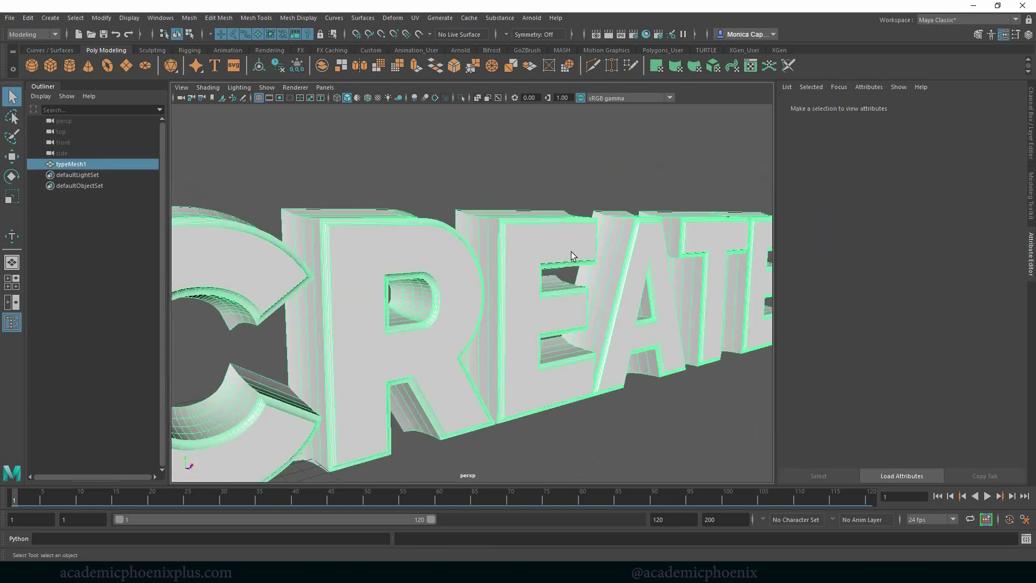
# Try the S-curve and convex rounded bevel profiles on the text and compare the letter edges
pyautogui.click(947, 293)
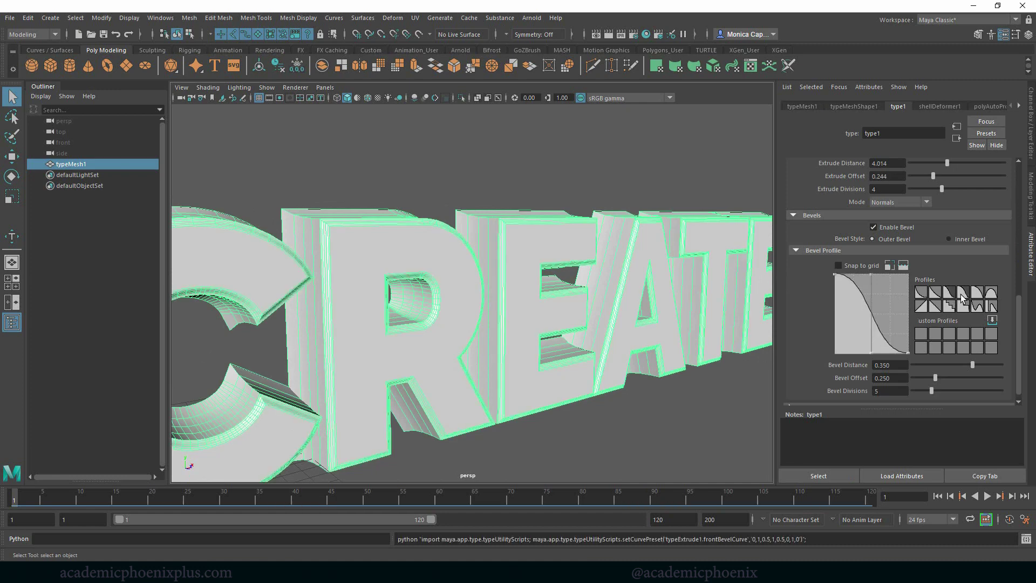
pyautogui.click(969, 297)
pyautogui.click(733, 443)
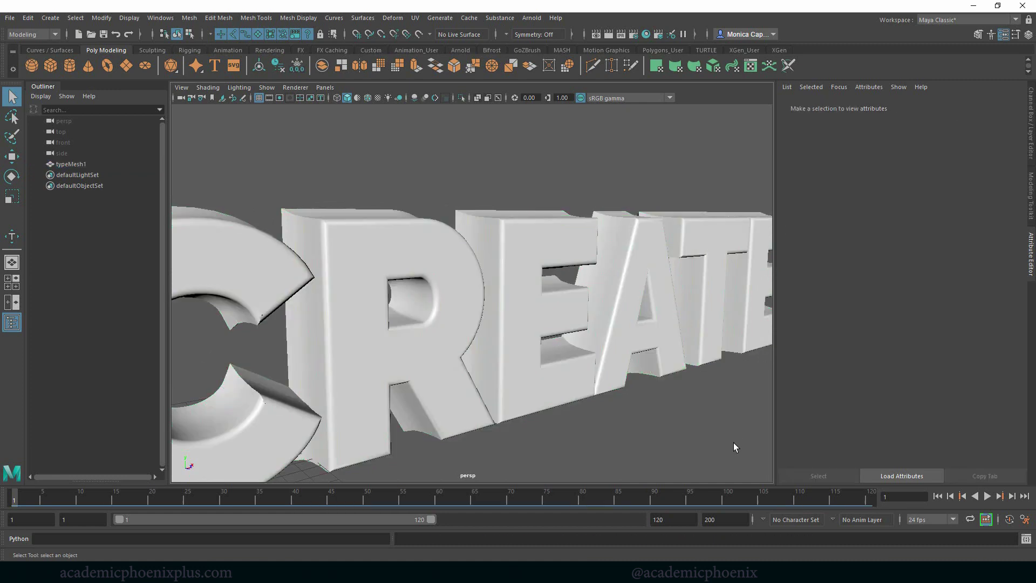
pyautogui.click(667, 355)
# Try the straight chamfer bevel profile on the text and inspect the letters from another angle
pyautogui.click(921, 307)
pyautogui.click(678, 410)
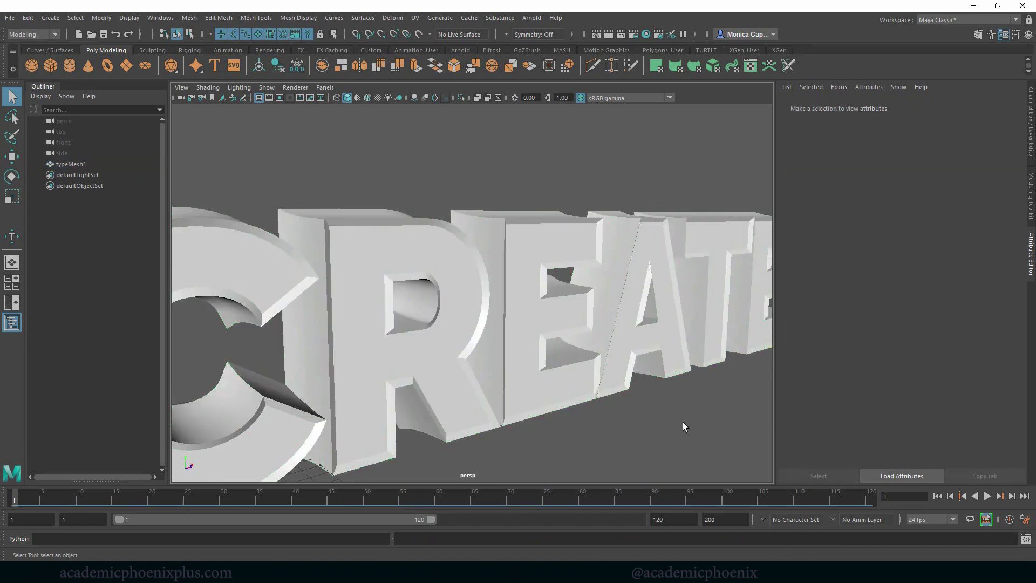
pyautogui.keyDown('alt'); pyautogui.moveTo(605, 422); pyautogui.dragTo(723, 386); pyautogui.keyUp('alt')
pyautogui.click(726, 385)
# Try the stair-step bevel profile on the text and inspect the edges from several angles
pyautogui.click(956, 311)
pyautogui.click(629, 409)
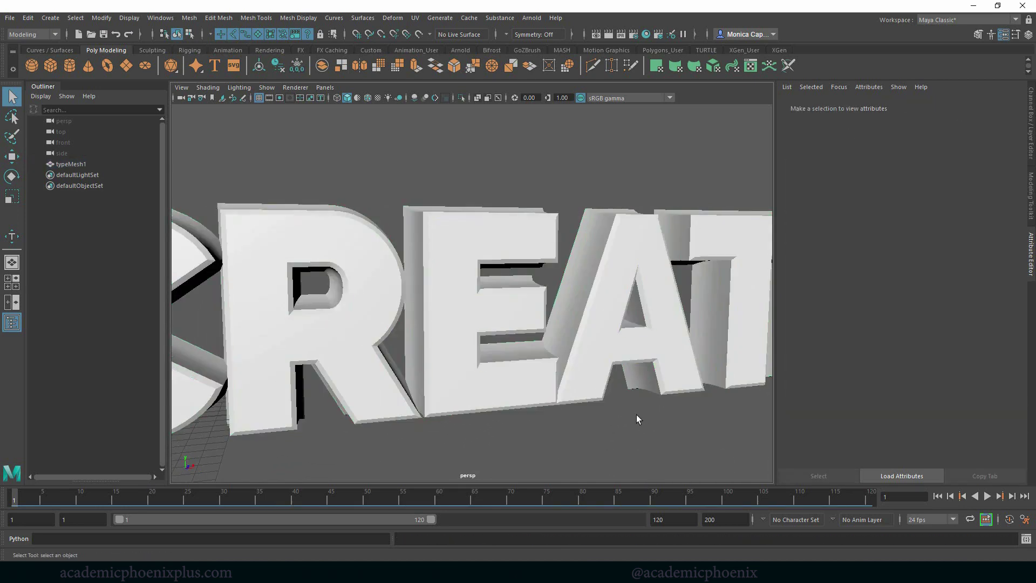
pyautogui.moveTo(629, 409)
pyautogui.keyDown('alt'); pyautogui.mouseDown()
pyautogui.moveTo(649, 417)
pyautogui.moveTo(632, 422)
pyautogui.mouseUp(); pyautogui.keyUp('alt')
pyautogui.click(596, 395)
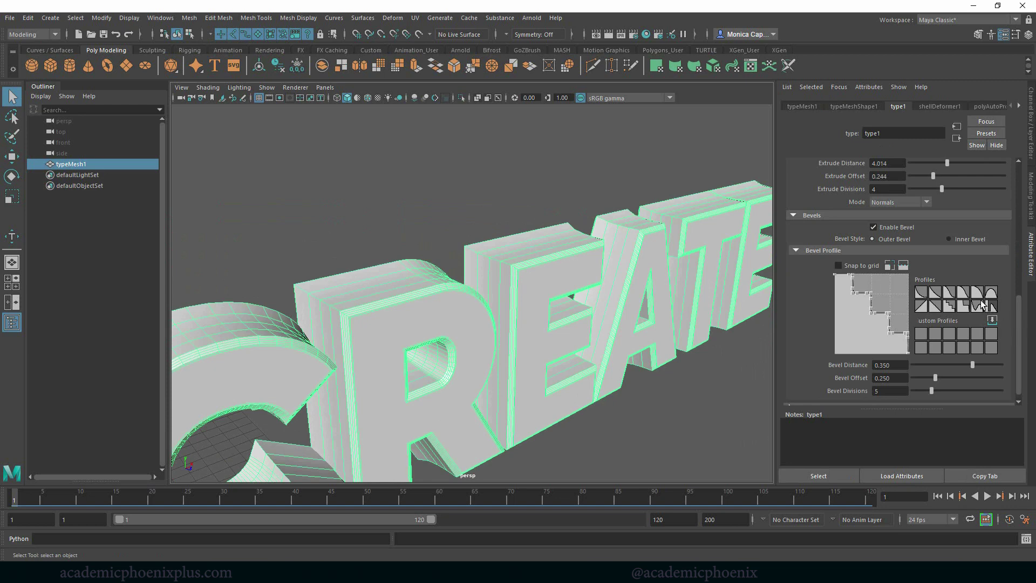
# Try a ridged bevel profile that cuts a groove along the letter edges and inspect it
pyautogui.click(987, 308)
pyautogui.click(726, 412)
pyautogui.keyDown('alt'); pyautogui.moveTo(726, 412); pyautogui.dragTo(681, 359); pyautogui.keyUp('alt')
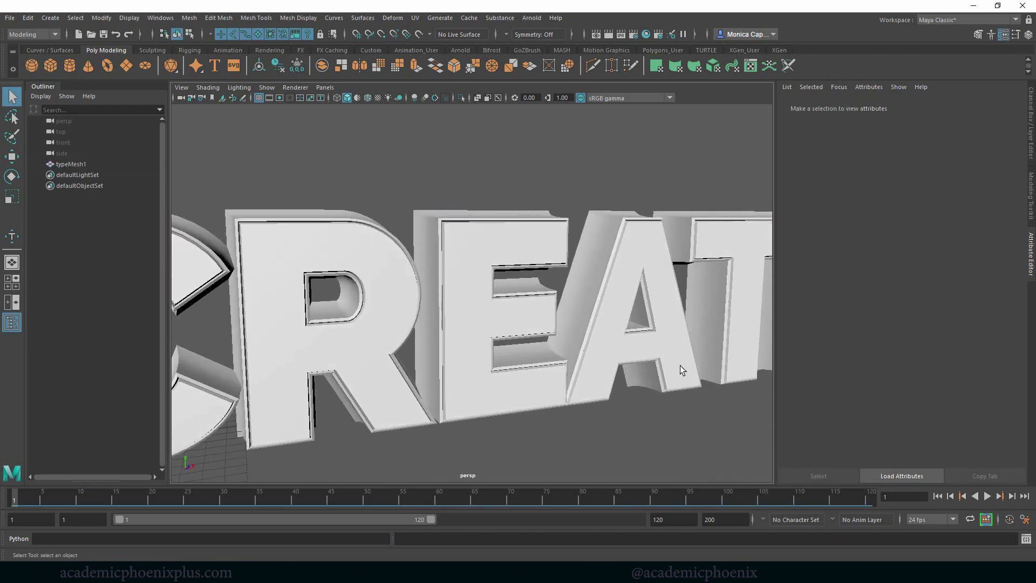
pyautogui.click(680, 366)
# Apply the concave curved bevel profile to the text and view the whole word
pyautogui.click(926, 303)
pyautogui.click(680, 400)
pyautogui.keyDown('alt'); pyautogui.moveTo(680, 401); pyautogui.dragTo(577, 321); pyautogui.keyUp('alt')
pyautogui.click(577, 321)
pyautogui.scroll(-1, 1023, 319)
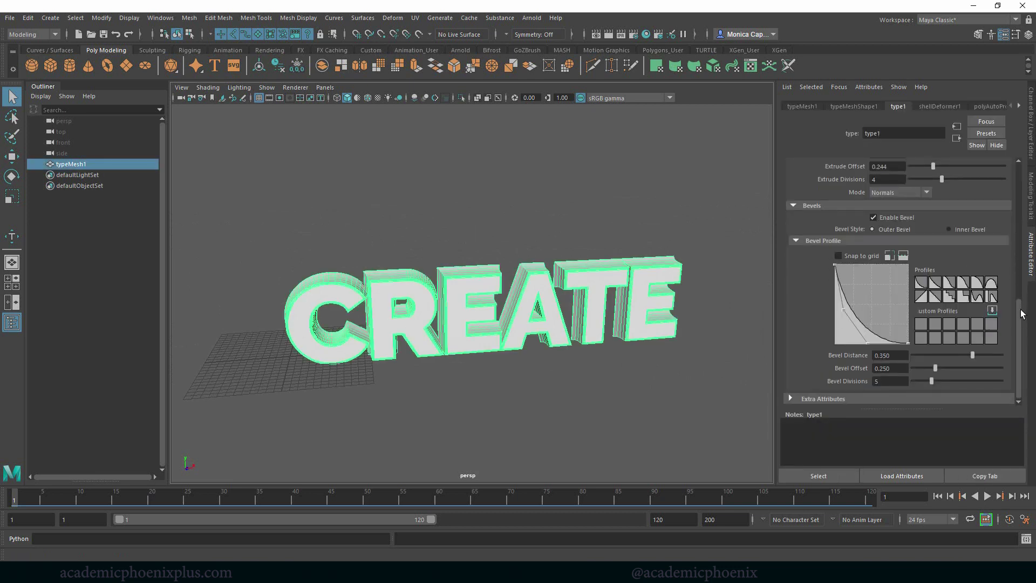
# Open the text's Texturing settings and review the available Default Shader types, keeping blinn
pyautogui.moveTo(1019, 319); pyautogui.dragTo(987, 159)
pyautogui.click(904, 230)
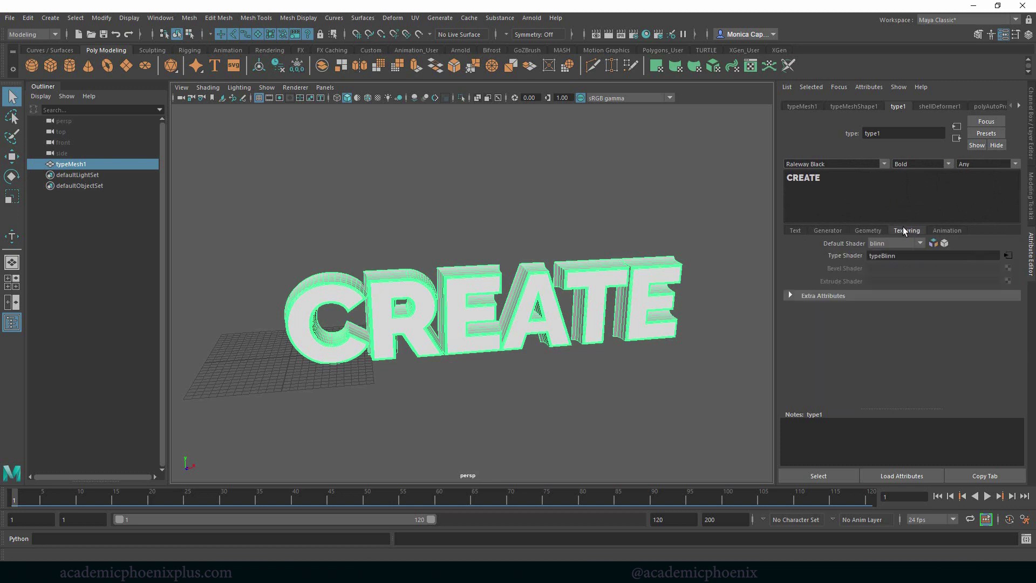
pyautogui.click(905, 244)
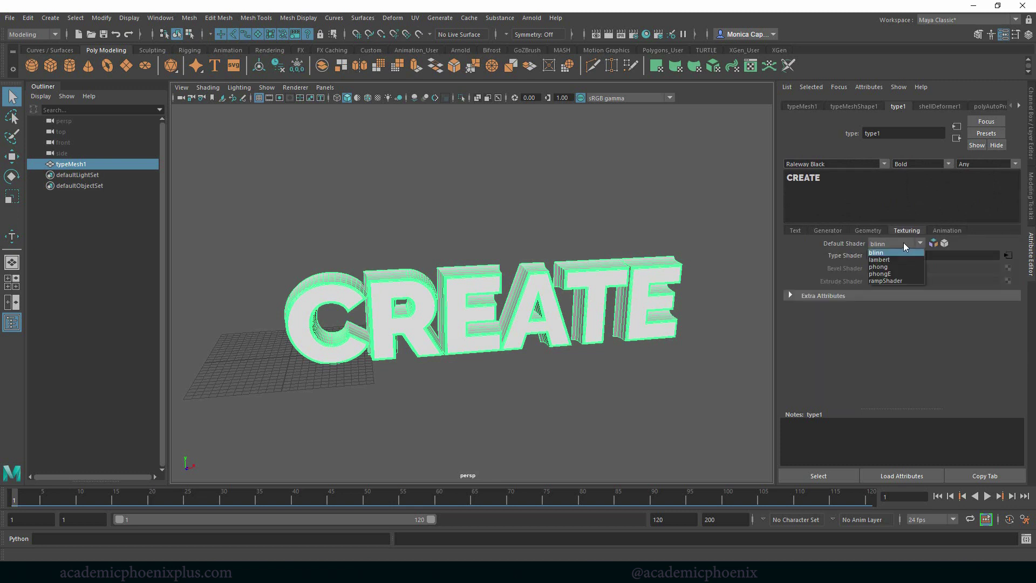
pyautogui.click(866, 352)
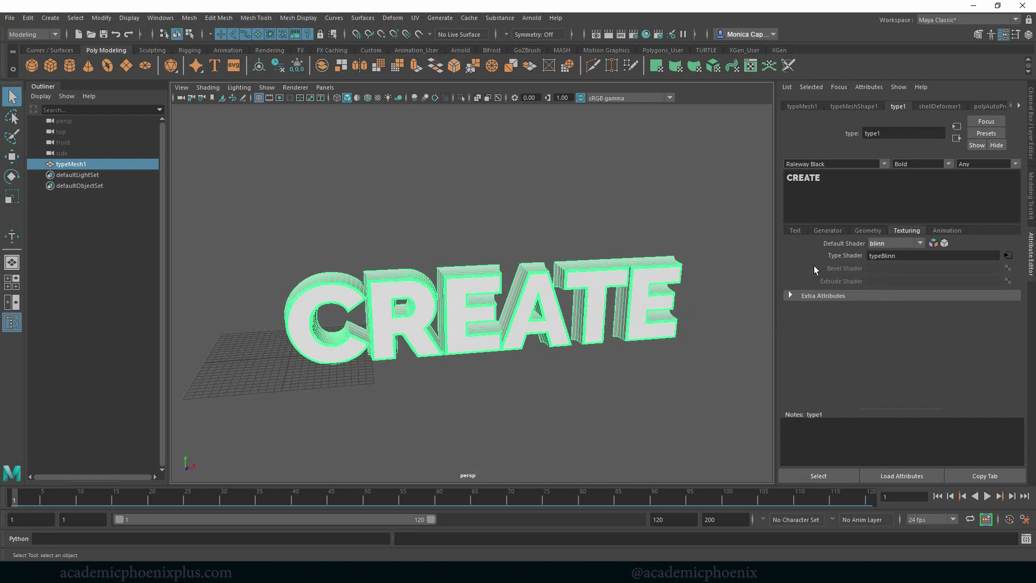
# Open the text's Animation settings and enable Animate
pyautogui.click(948, 230)
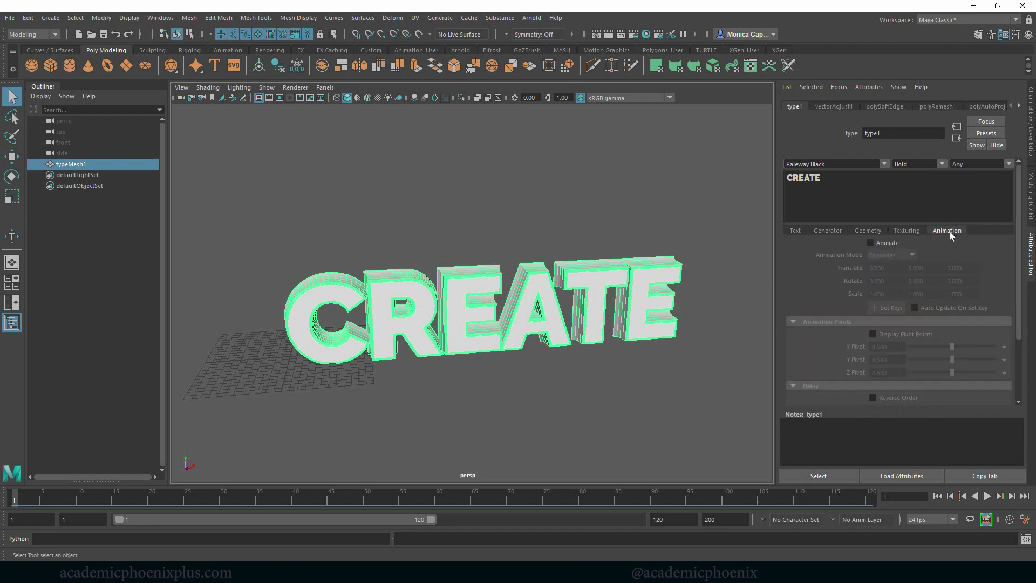
pyautogui.moveTo(1019, 226); pyautogui.dragTo(1020, 246)
pyautogui.scroll(2, 1012, 220)
pyautogui.click(875, 243)
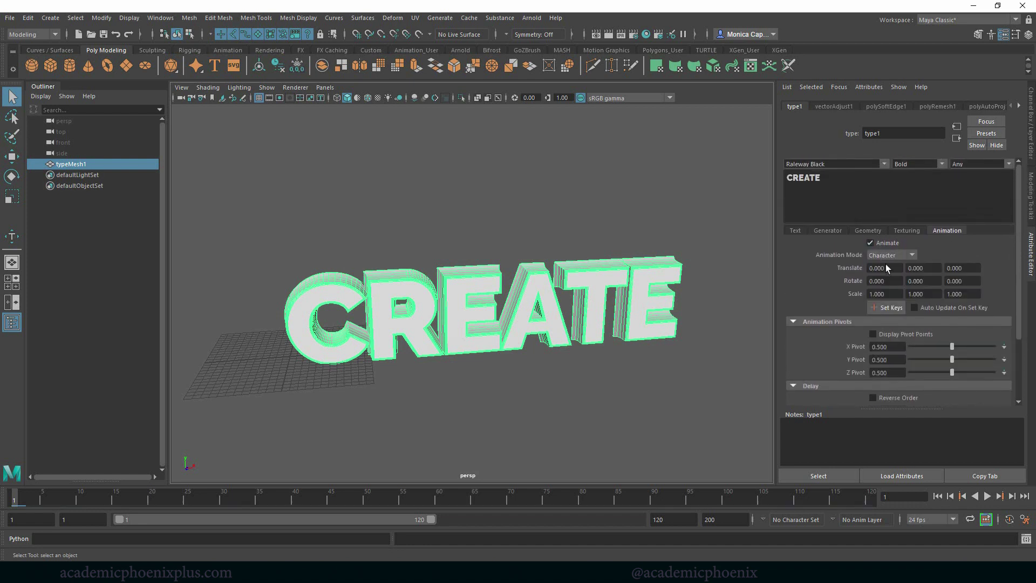
# Review the Animation Mode choices, keep Character, and set the animated text's Translate X to 3.200
pyautogui.click(898, 253)
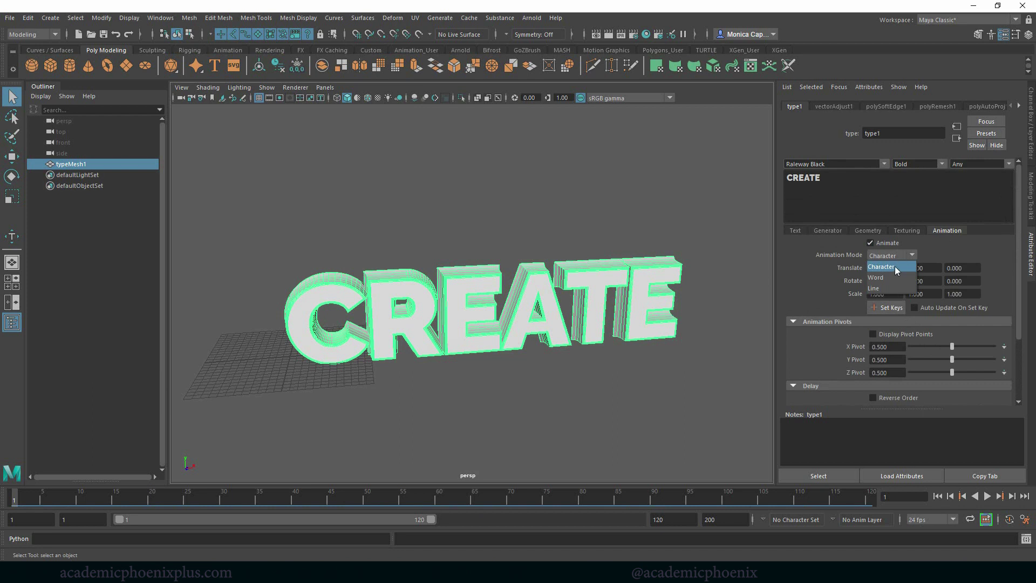
pyautogui.click(830, 268)
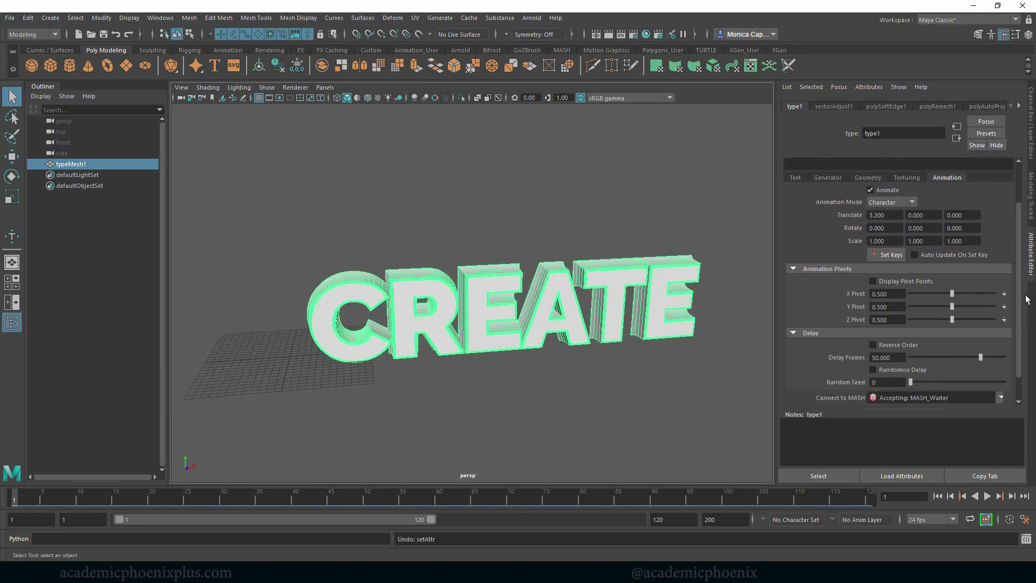
pyautogui.moveTo(1024, 297); pyautogui.dragTo(1014, 267)
pyautogui.click(911, 242)
pyautogui.click(915, 239)
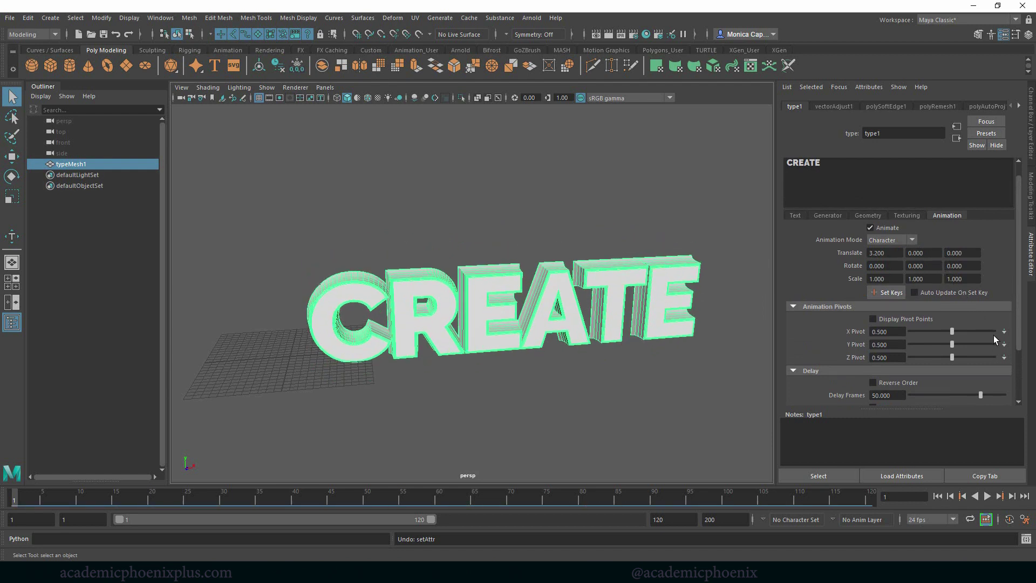
# Try different Rotate and Scale values in the text's animation settings, and undo the changes
pyautogui.keyDown('ctrl'); pyautogui.moveTo(926, 266); pyautogui.dragTo(1003, 246); pyautogui.keyUp('ctrl')
pyautogui.hotkey('ctrl', 'z')
pyautogui.keyDown('ctrl'); pyautogui.moveTo(921, 278); pyautogui.dragTo(989, 290); pyautogui.keyUp('ctrl')
pyautogui.hotkey('ctrl', 'z')
pyautogui.hotkey('ctrl', 'z')
# Key the text at frame 1 with Auto Update On Set Key enabled, and key Rotate Y 13.200 and Rotate Z 2.700 at frame 15
pyautogui.click(889, 294)
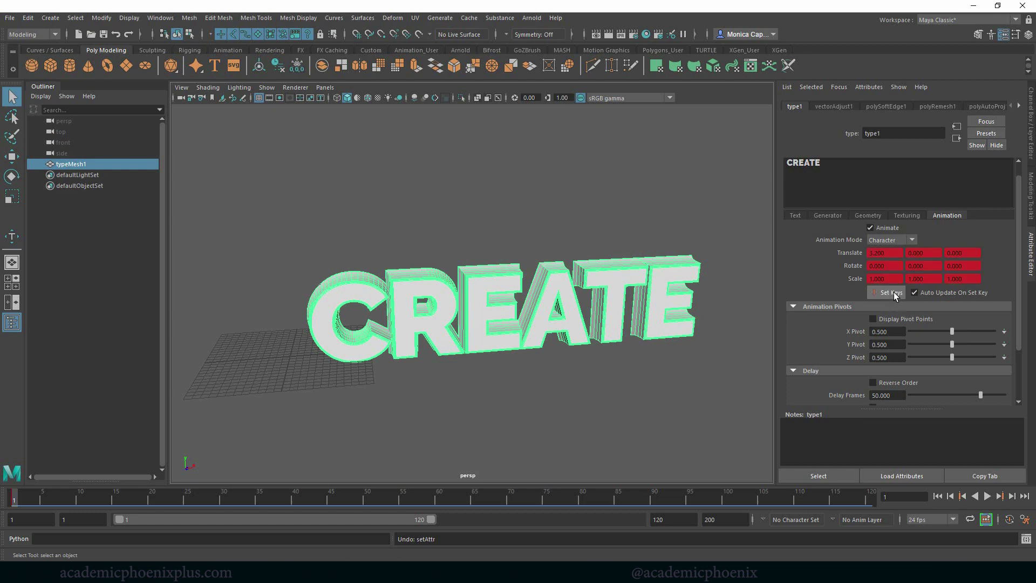
pyautogui.click(116, 498)
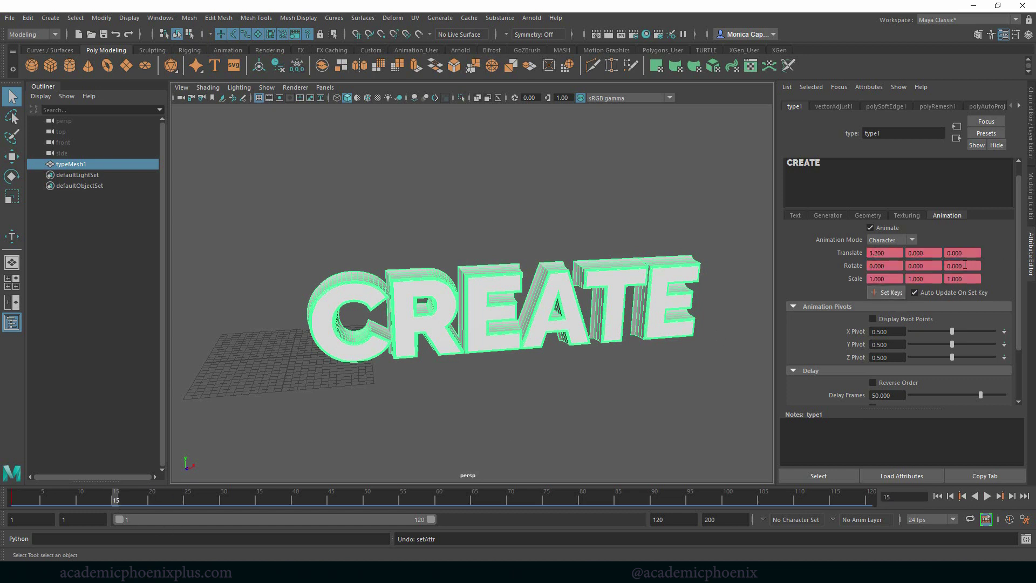
pyautogui.keyDown('ctrl'); pyautogui.moveTo(965, 264); pyautogui.dragTo(918, 270, button='middle'); pyautogui.keyUp('ctrl')
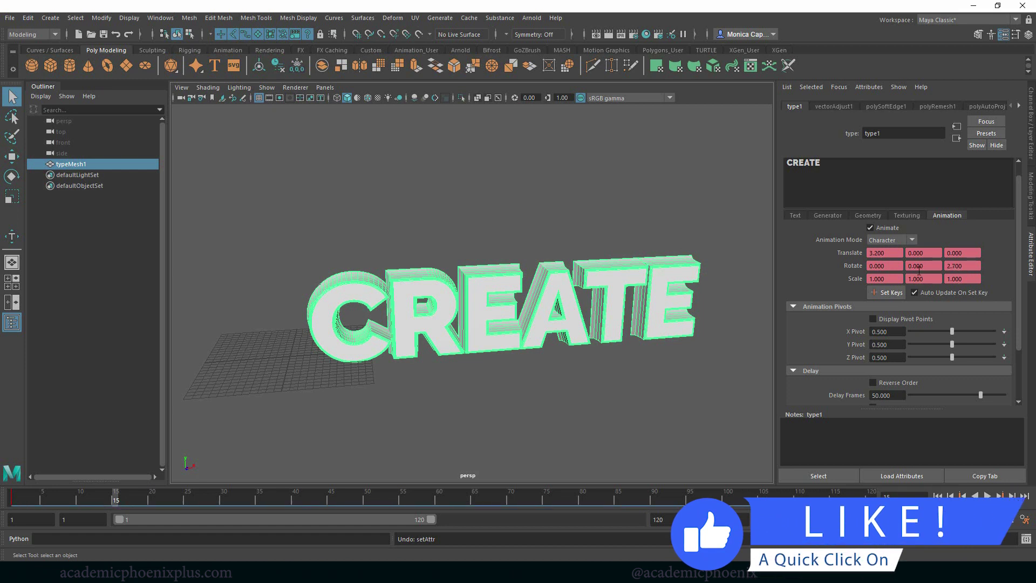
pyautogui.keyDown('ctrl'); pyautogui.moveTo(918, 270); pyautogui.dragTo(948, 266); pyautogui.keyUp('ctrl')
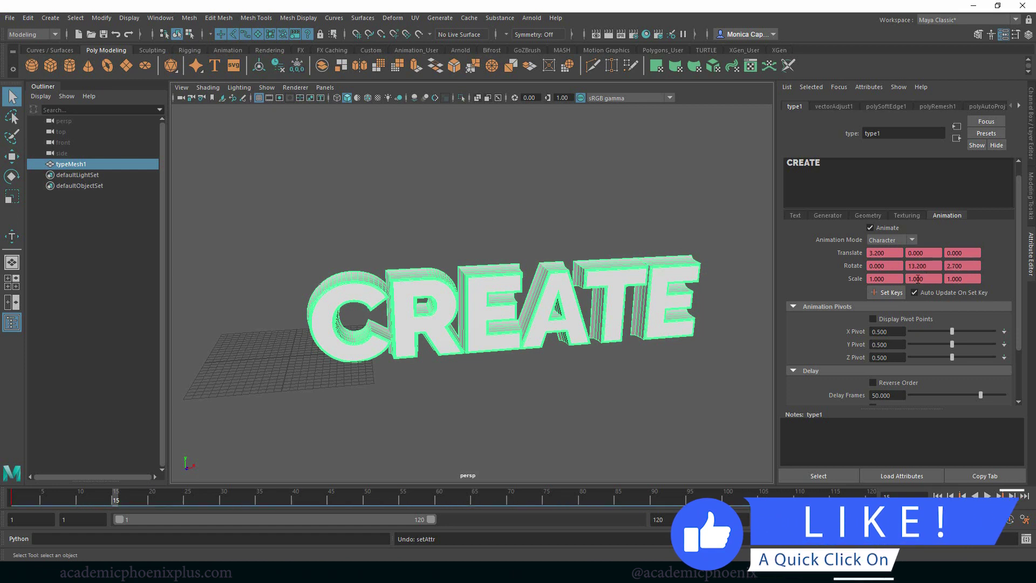
pyautogui.click(888, 293)
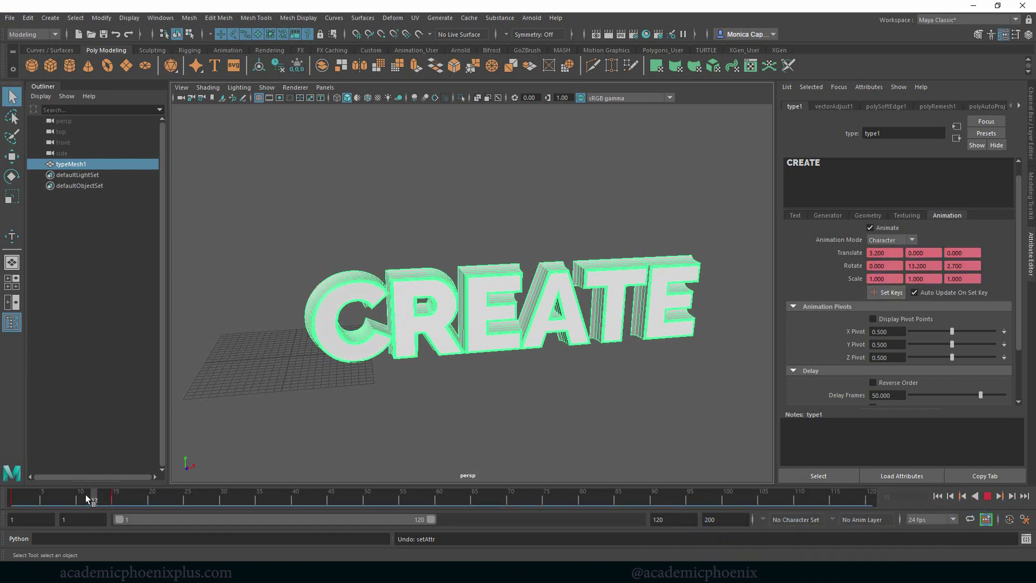
# Re-key the text at frame 15 with Rotate Y 18.200 and Rotate Z 6.600, and check the letter motion in playback
pyautogui.moveTo(82, 494)
pyautogui.mouseDown()
pyautogui.moveTo(21, 496)
pyautogui.moveTo(115, 492)
pyautogui.moveTo(26, 490)
pyautogui.moveTo(87, 485)
pyautogui.mouseUp()
pyautogui.press('.')
pyautogui.moveTo(275, 261); pyautogui.dragTo(771, 394)
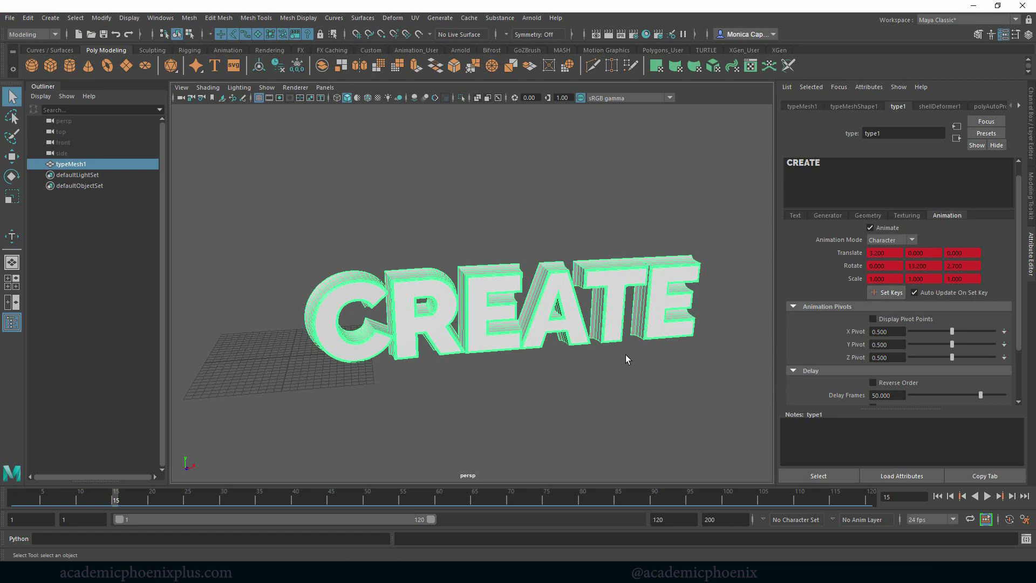
pyautogui.click(8, 501)
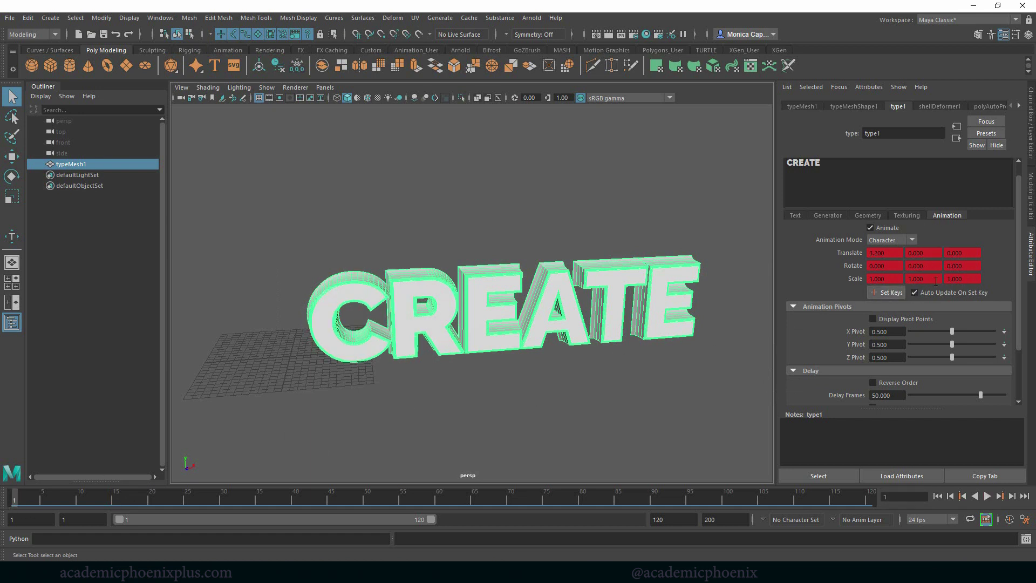
pyautogui.click(116, 501)
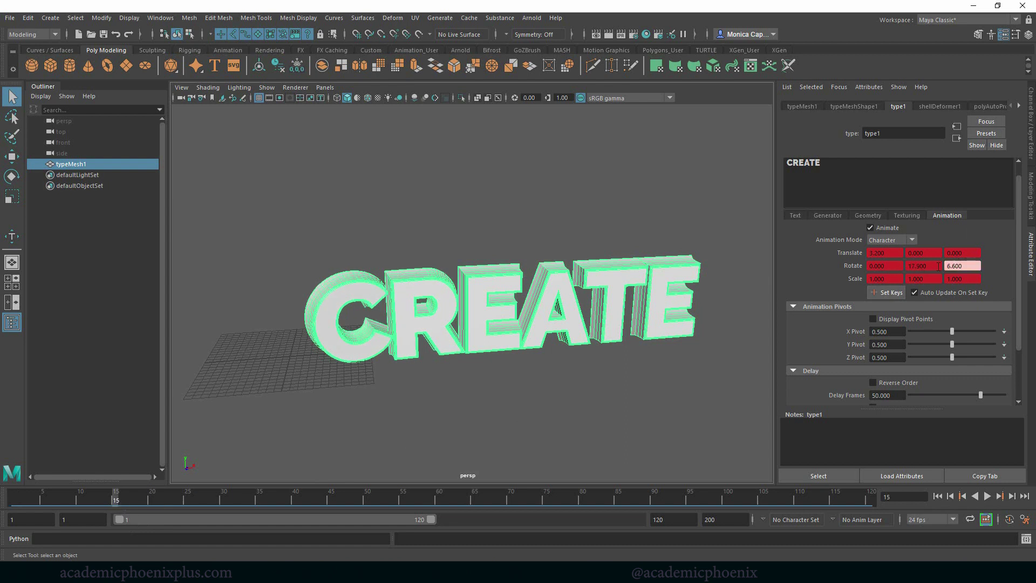
pyautogui.click(890, 292)
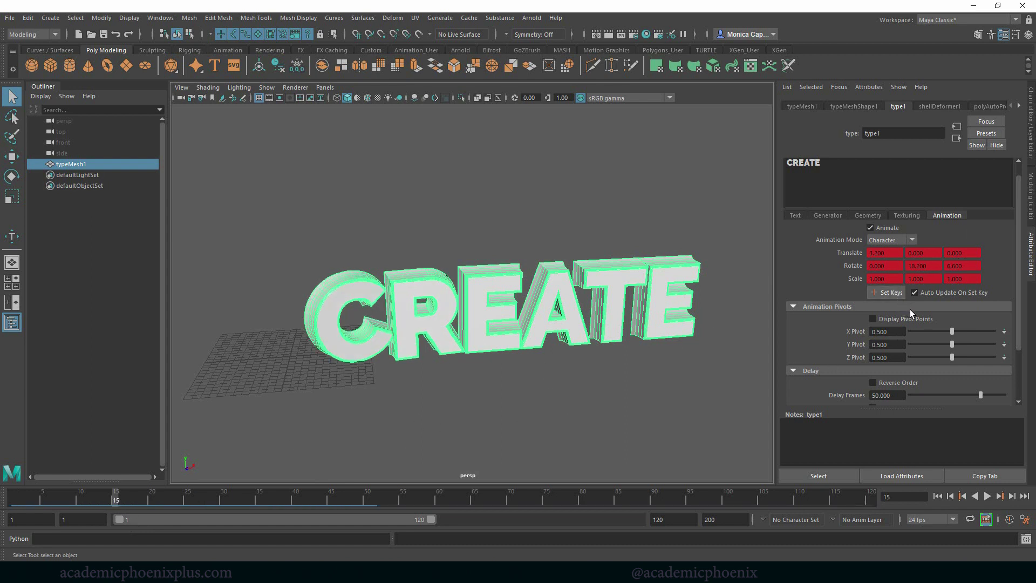
pyautogui.hotkey('alt', 'v')
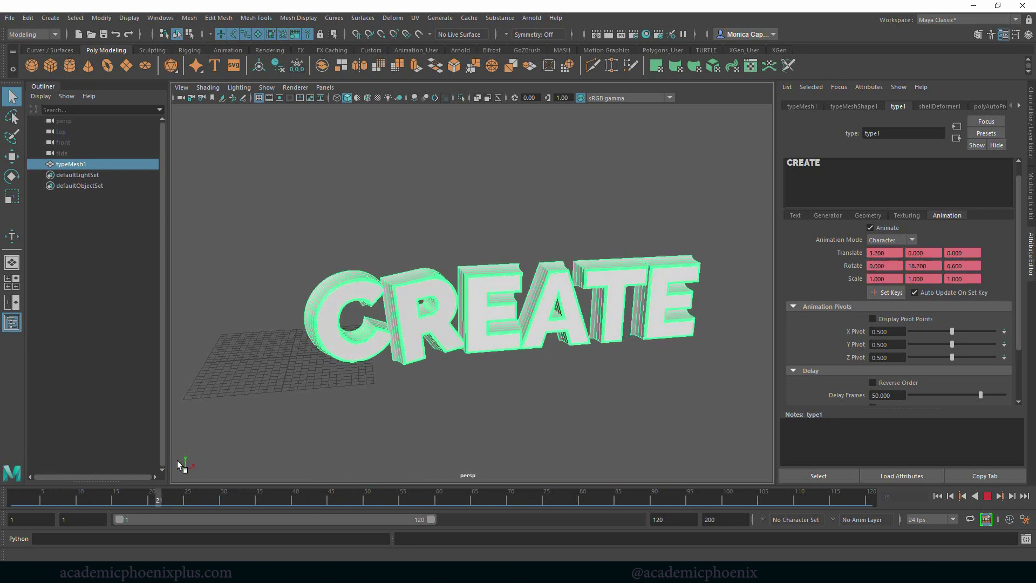
pyautogui.press('Escape')
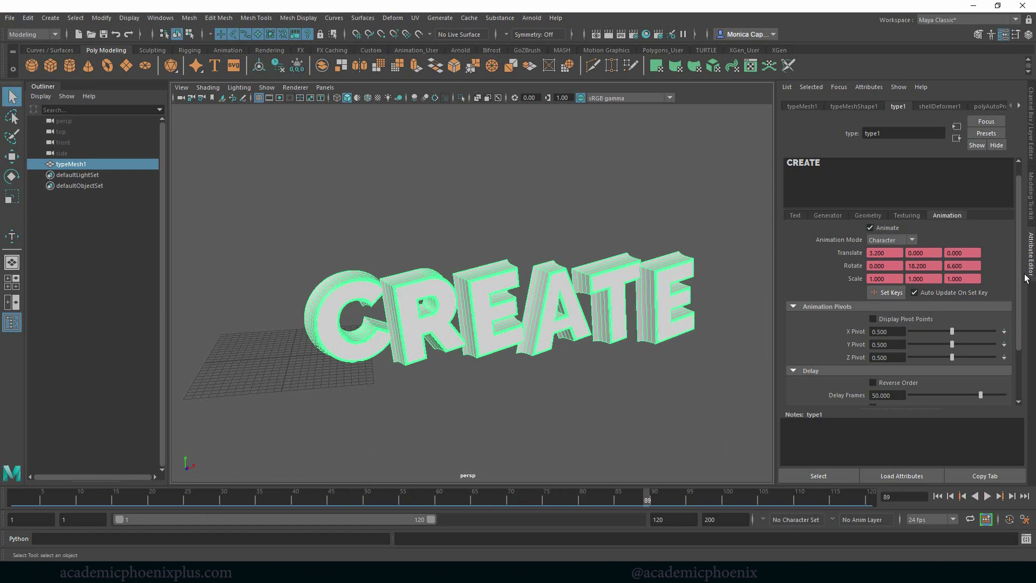
# Enable Reverse Order for the animation delay and play the letter animation from near the start
pyautogui.moveTo(1019, 292); pyautogui.dragTo(1020, 341)
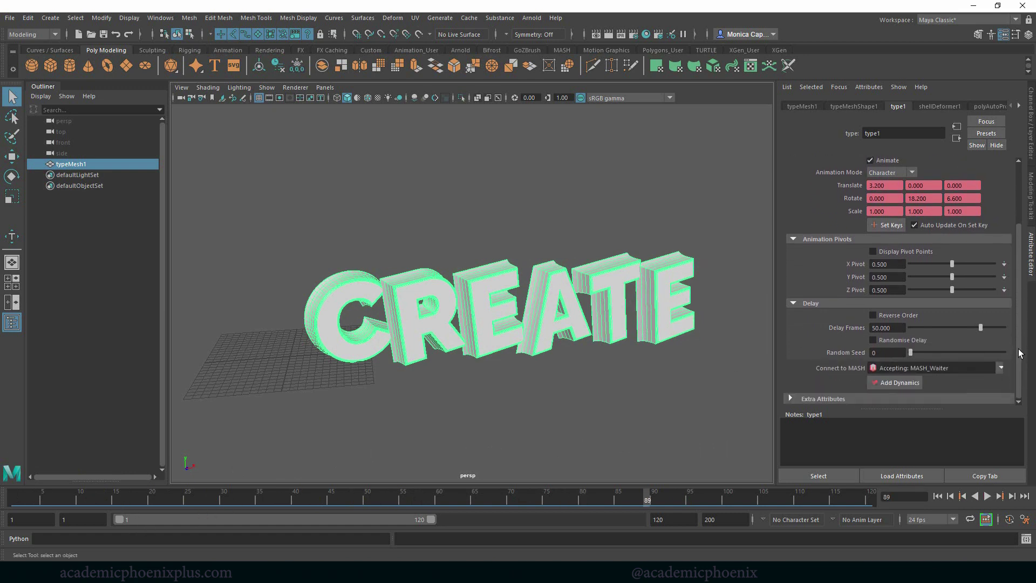
pyautogui.click(891, 317)
pyautogui.click(33, 496)
pyautogui.hotkey('alt', 'v')
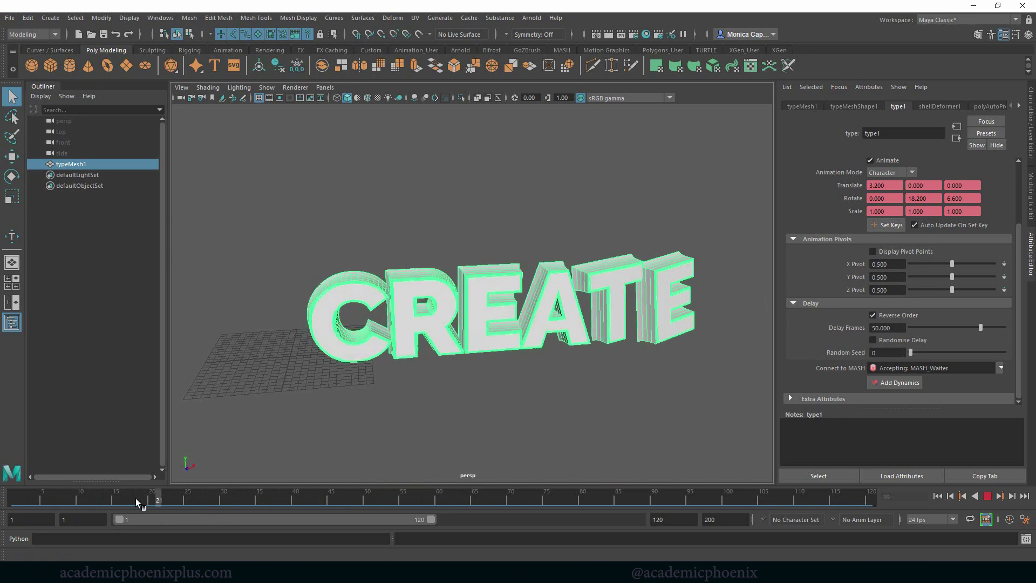
pyautogui.moveTo(302, 498); pyautogui.dragTo(28, 498)
# Assign a new Arnold aiStandardSurface material to the CREATE text
pyautogui.keyDown('alt'); pyautogui.moveTo(484, 354); pyautogui.dragTo(541, 329); pyautogui.keyUp('alt')
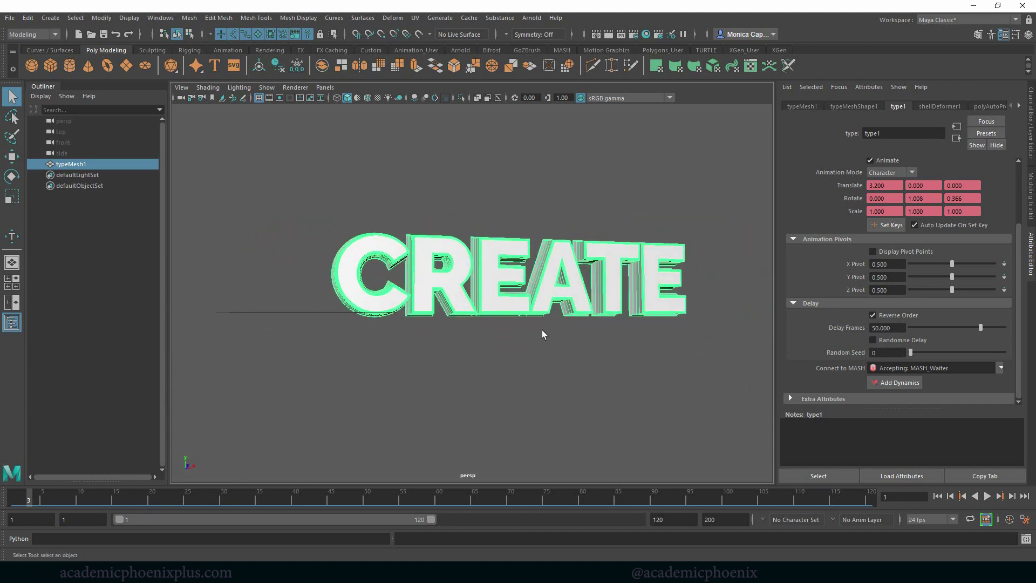
pyautogui.keyDown('alt'); pyautogui.moveTo(639, 294); pyautogui.dragTo(662, 383, button='right'); pyautogui.keyUp('alt')
pyautogui.click(662, 383)
pyautogui.click(642, 315)
pyautogui.moveTo(630, 274); pyautogui.dragTo(634, 315, button='right')
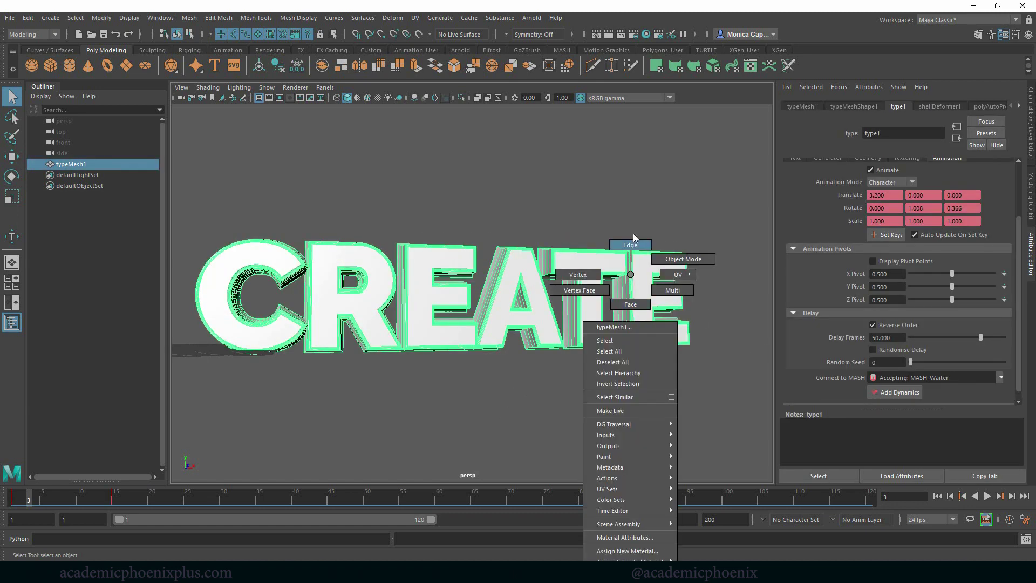
pyautogui.moveTo(658, 256); pyautogui.dragTo(623, 544, button='right')
pyautogui.click(376, 276)
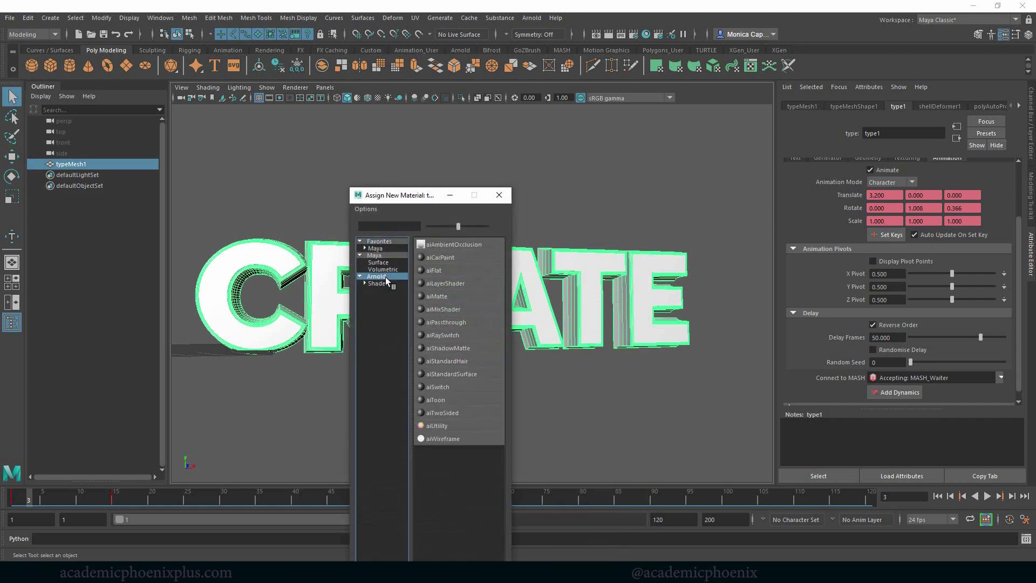
pyautogui.click(461, 377)
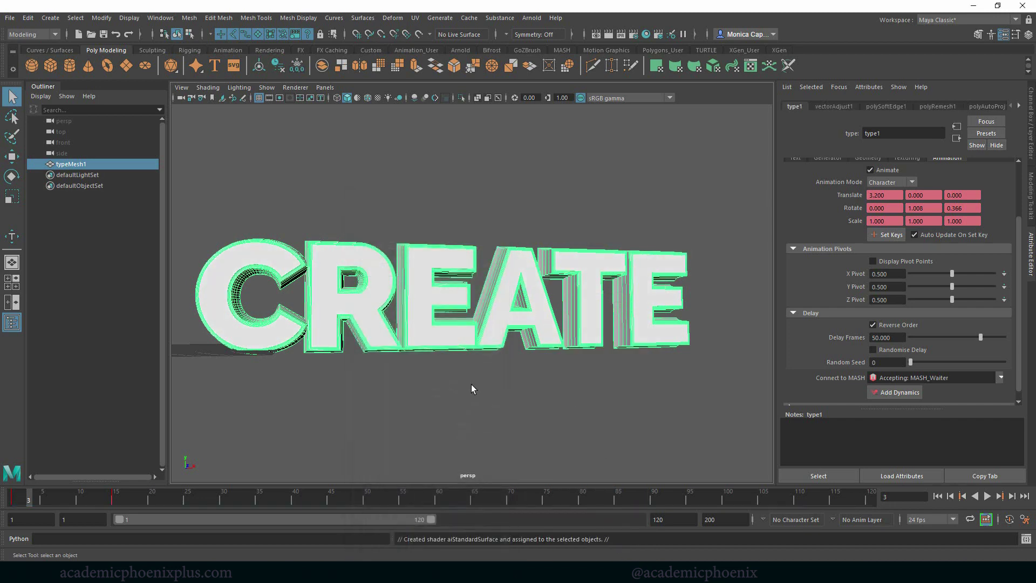
# Look through the presets available for the text's aiStandardSurface material
pyautogui.click(983, 134)
pyautogui.moveTo(988, 171)
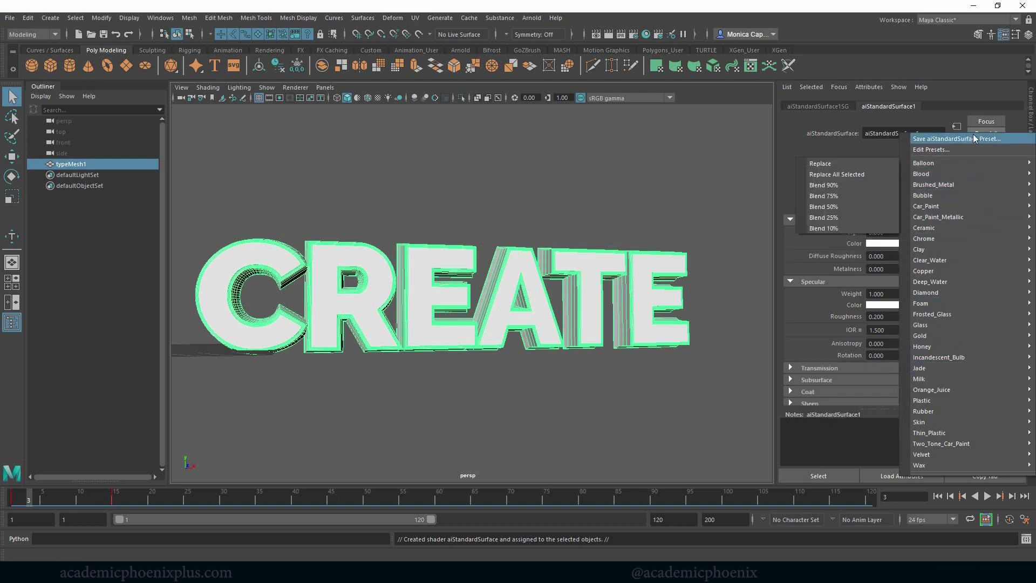
pyautogui.moveTo(955, 193)
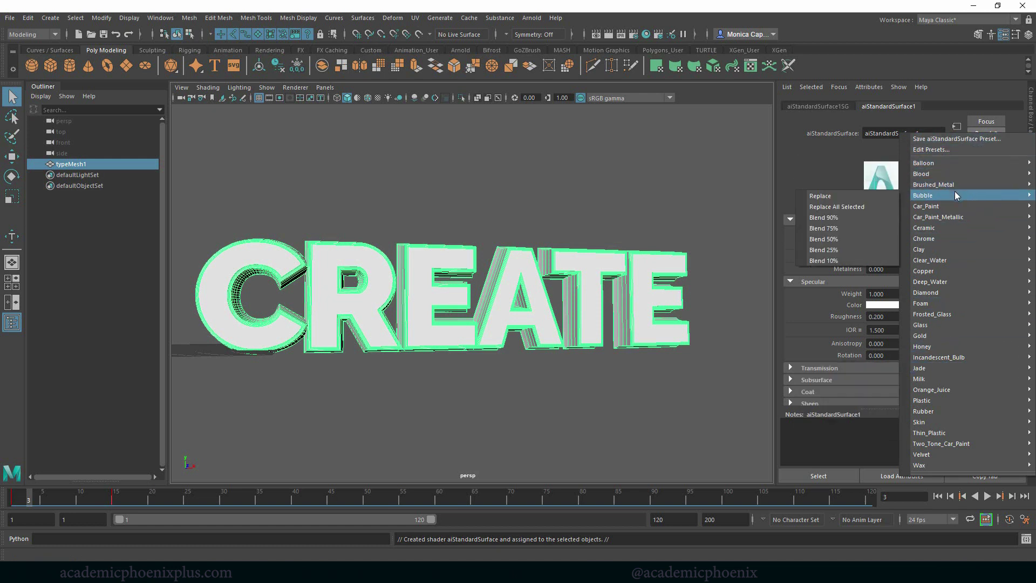
pyautogui.moveTo(956, 249)
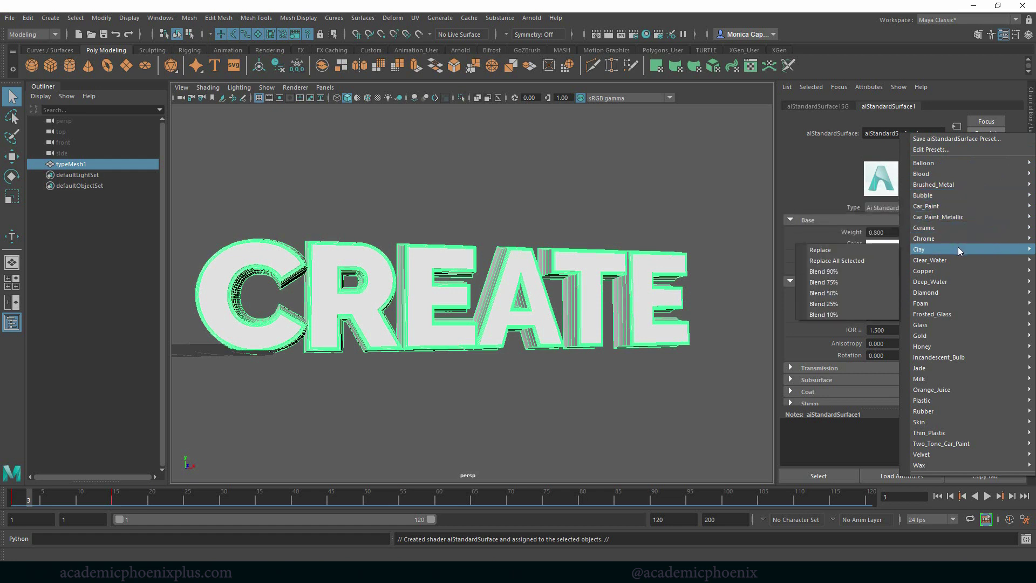
pyautogui.click(607, 199)
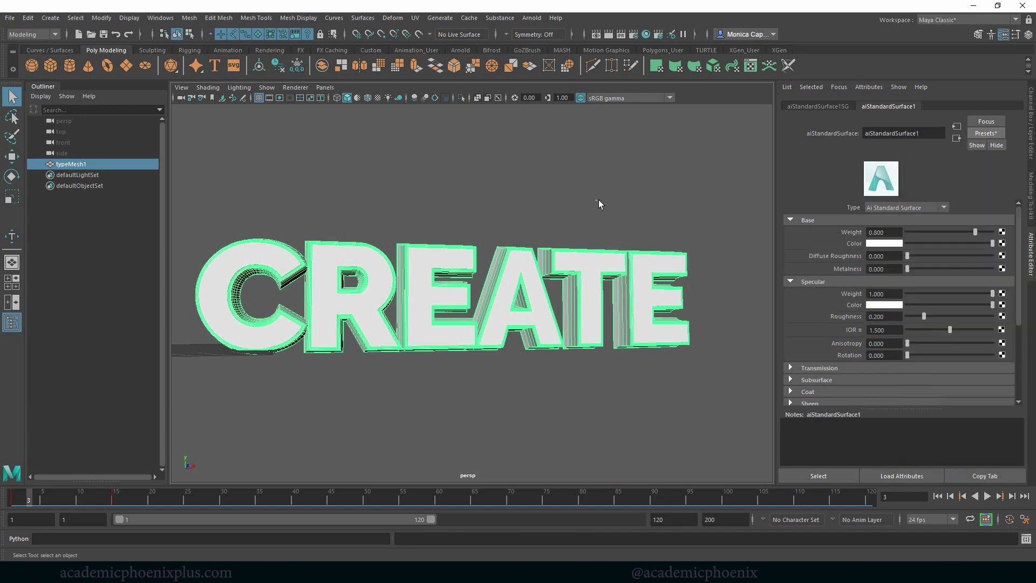
# Create a polygon plane, scale it up into a large floor and move it beneath the CREATE text
pyautogui.click(62, 218)
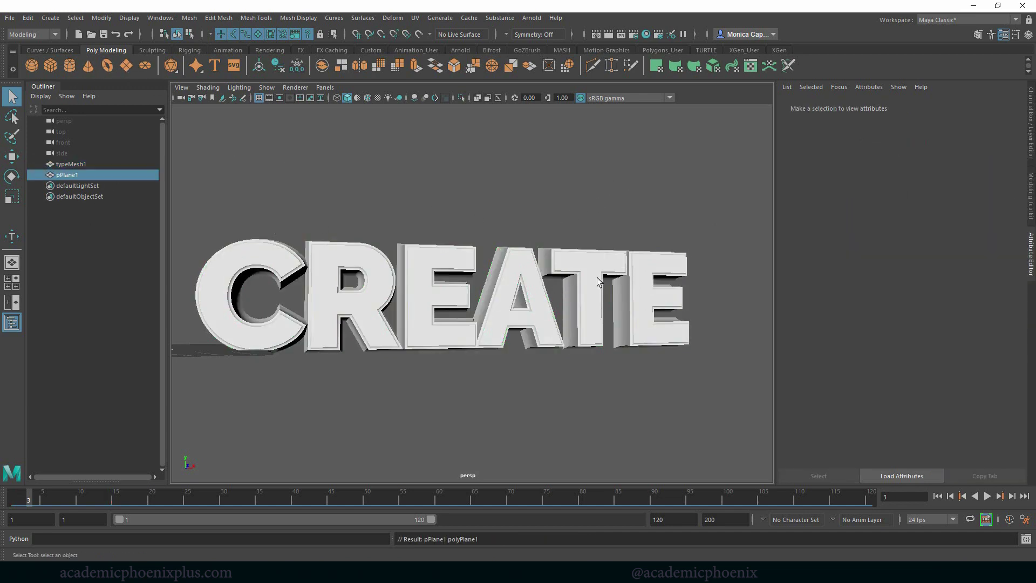
pyautogui.click(125, 66)
pyautogui.press('r')
pyautogui.keyDown('alt'); pyautogui.moveTo(480, 370); pyautogui.dragTo(377, 283); pyautogui.keyUp('alt')
pyautogui.moveTo(286, 289); pyautogui.dragTo(626, 280)
pyautogui.press('w')
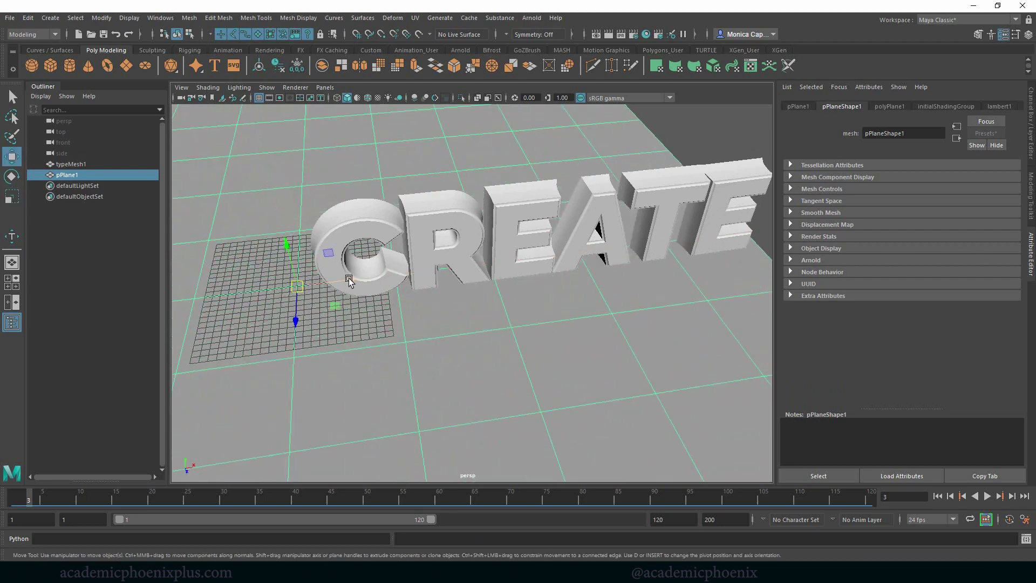
pyautogui.moveTo(347, 281); pyautogui.dragTo(571, 256)
pyautogui.moveTo(554, 292); pyautogui.dragTo(521, 222)
# Add an Arnold Physical Sky light and render the text and floor in the Arnold RenderView
pyautogui.click(534, 18)
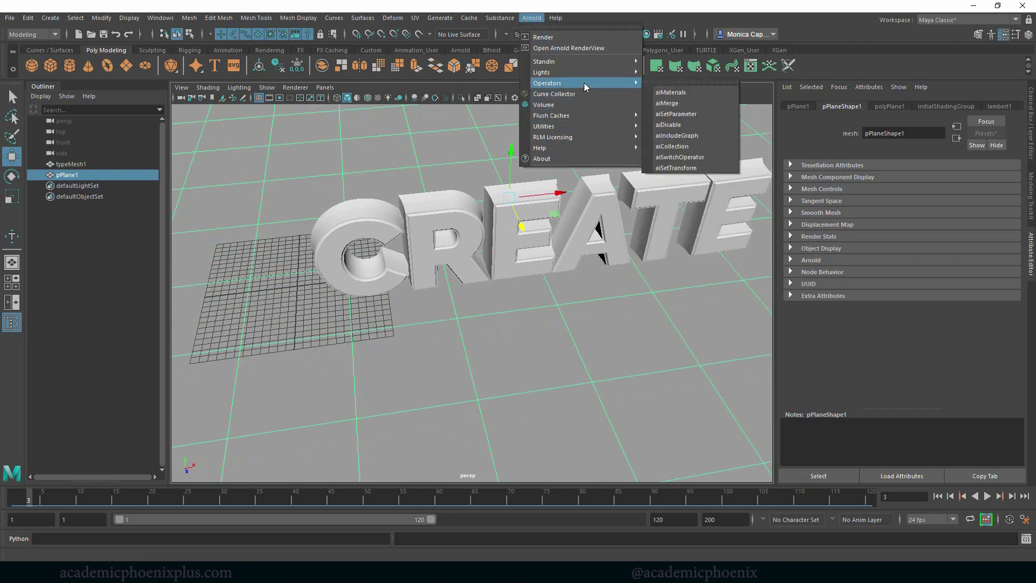
pyautogui.moveTo(583, 72)
pyautogui.click(705, 135)
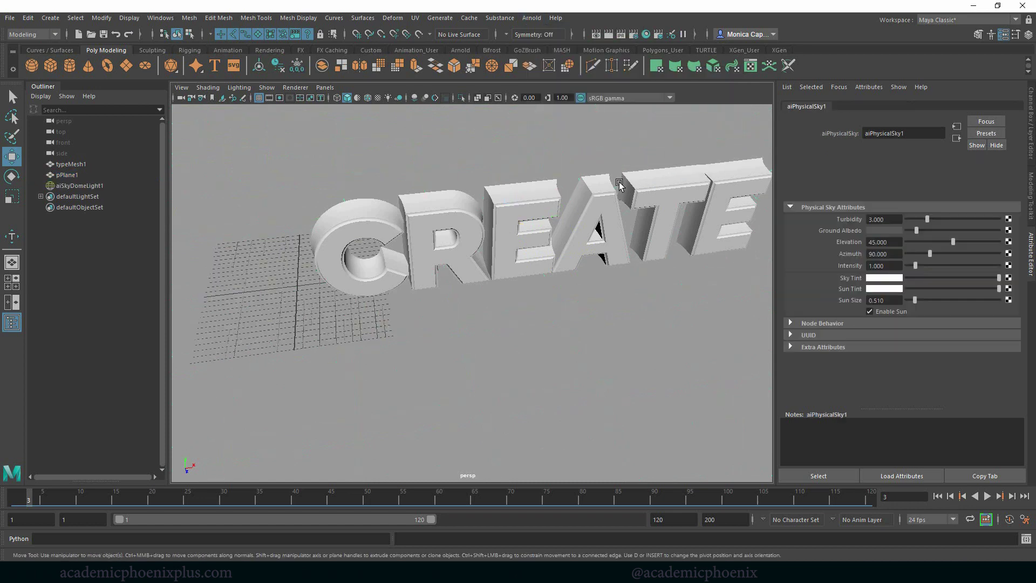
pyautogui.keyDown('alt'); pyautogui.moveTo(647, 238); pyautogui.dragTo(561, 248); pyautogui.keyUp('alt')
pyautogui.click(531, 17)
pyautogui.click(545, 30)
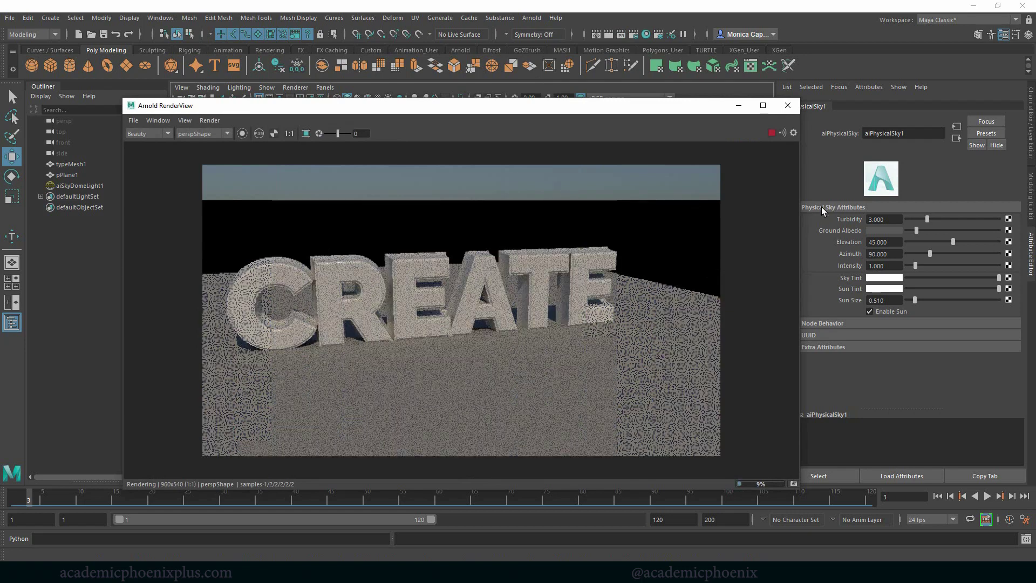
pyautogui.moveTo(688, 110); pyautogui.dragTo(624, 110)
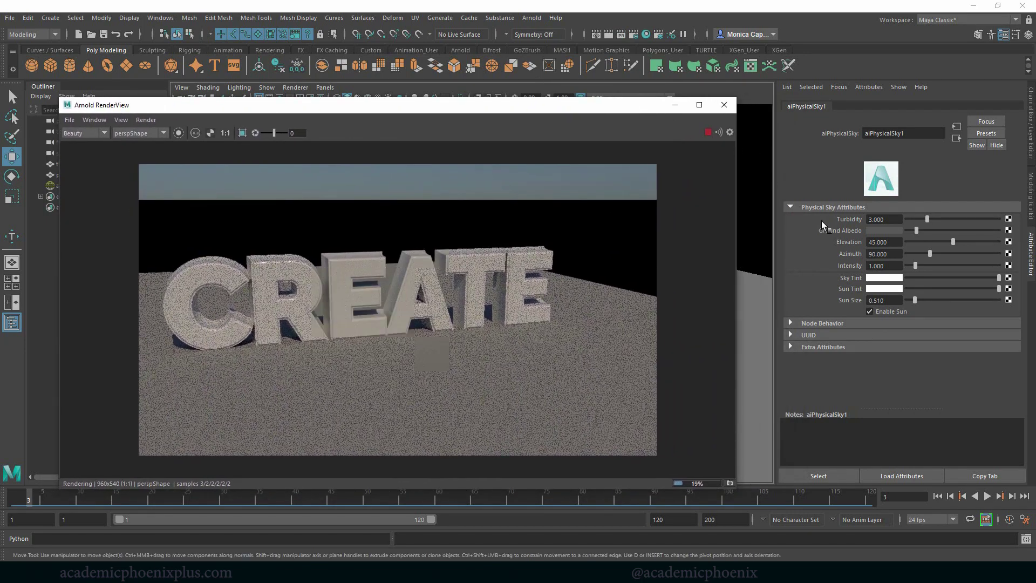
# Replace the settings of the text's aiStandardSurface1 material with the Clear_Water preset
pyautogui.click(897, 219)
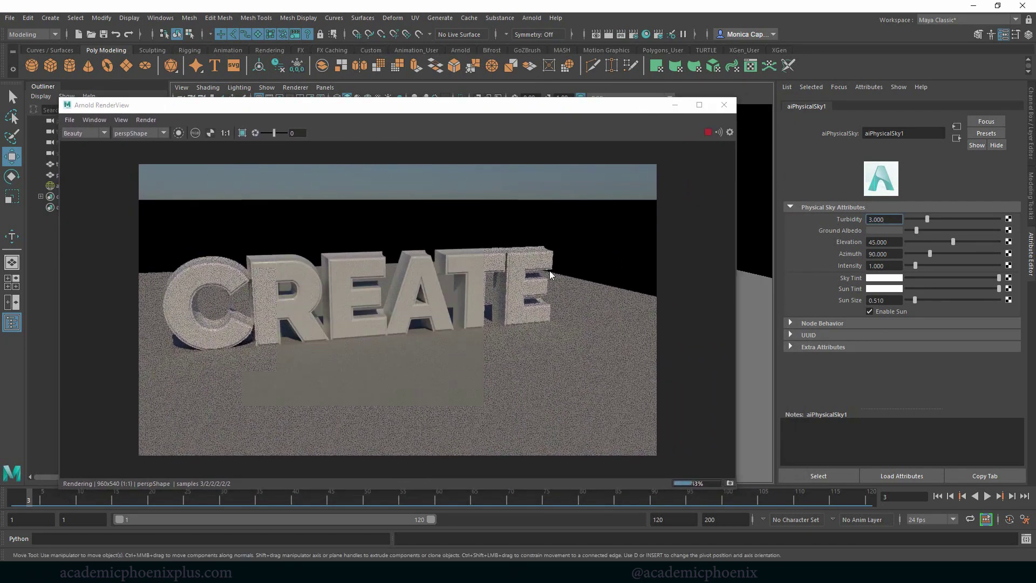
pyautogui.click(459, 263)
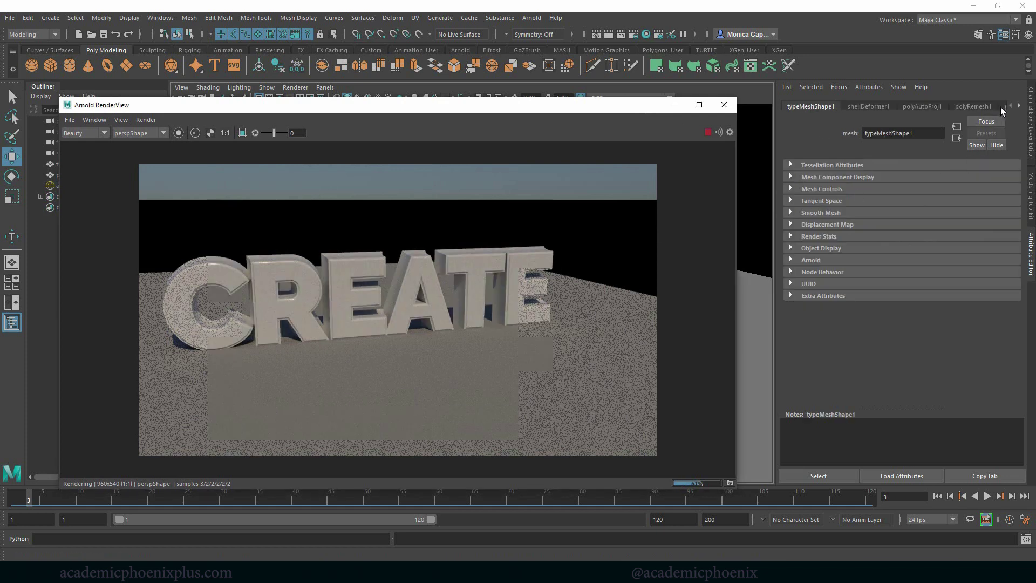
pyautogui.click(1018, 106)
pyautogui.click(1018, 107)
pyautogui.click(1019, 107)
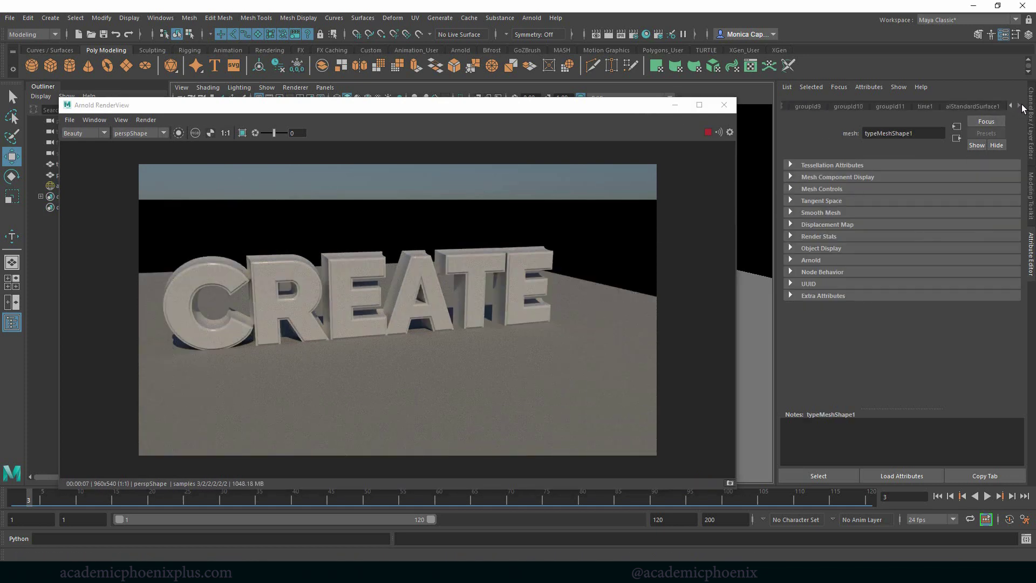
pyautogui.click(983, 106)
pyautogui.moveTo(1018, 285)
pyautogui.mouseDown()
pyautogui.moveTo(1029, 320)
pyautogui.moveTo(1022, 275)
pyautogui.mouseUp()
pyautogui.click(982, 134)
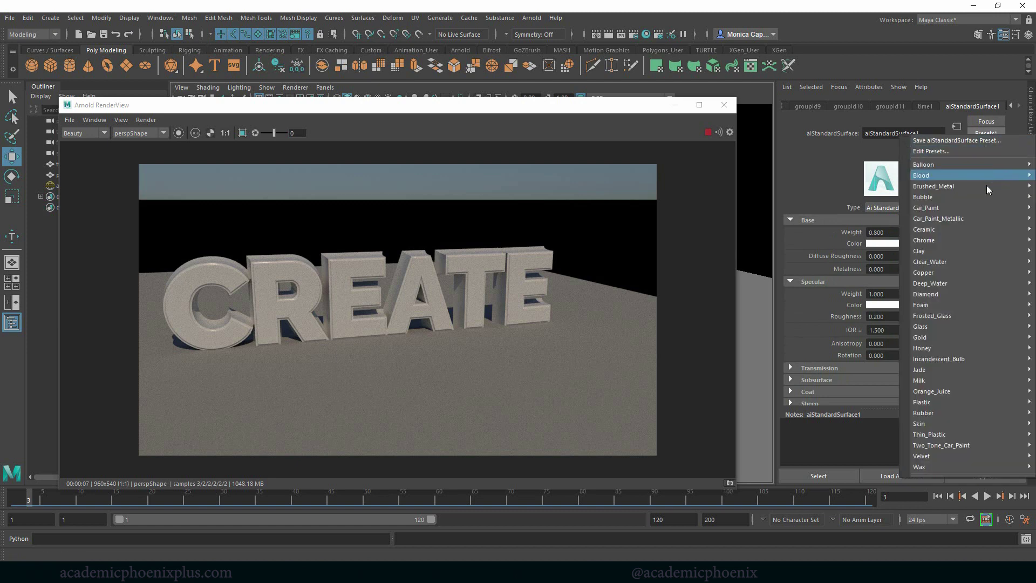
pyautogui.moveTo(985, 259)
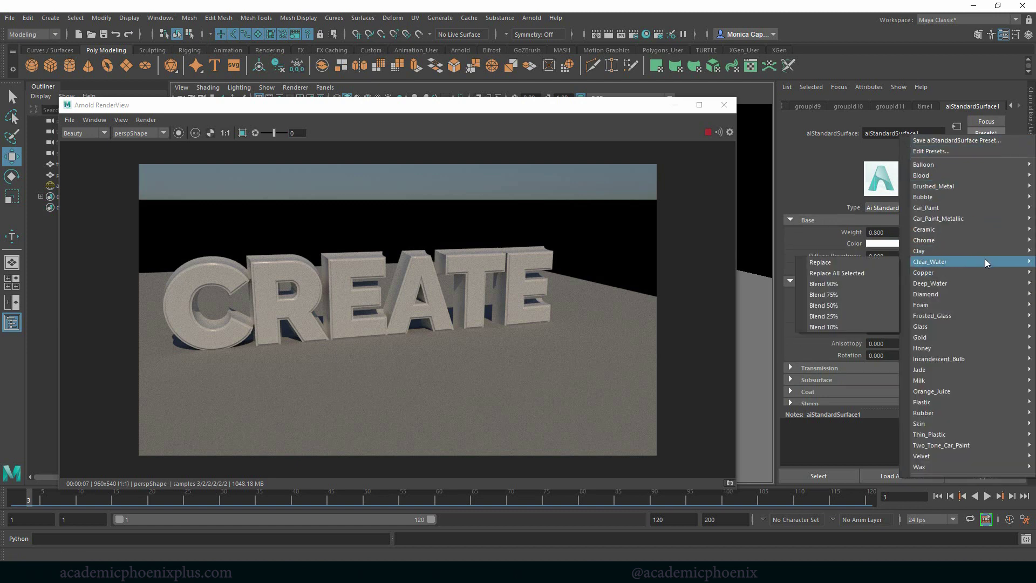
pyautogui.click(878, 263)
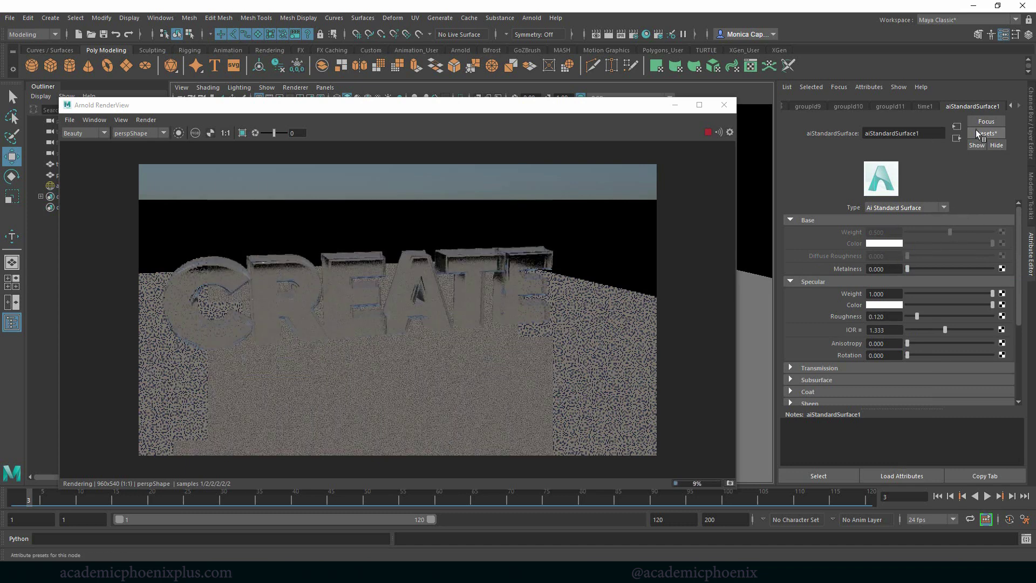
# Replace the text material's settings with the Jade preset and minimize the Arnold RenderView
pyautogui.click(982, 134)
pyautogui.moveTo(956, 334)
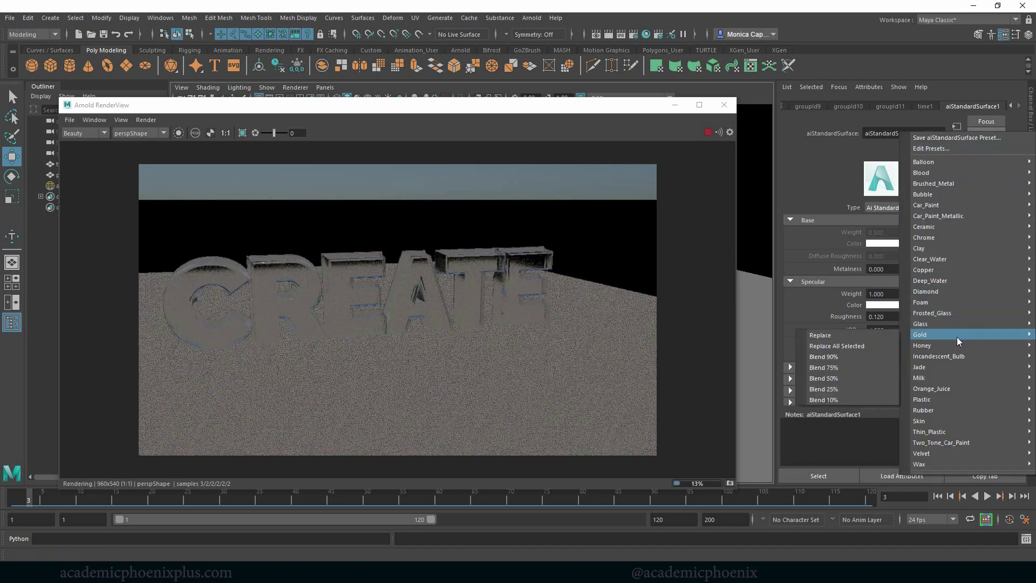
pyautogui.click(877, 369)
pyautogui.click(675, 105)
pyautogui.moveTo(599, 251); pyautogui.dragTo(565, 274, button='middle')
pyautogui.hotkey('ctrl', 'z')
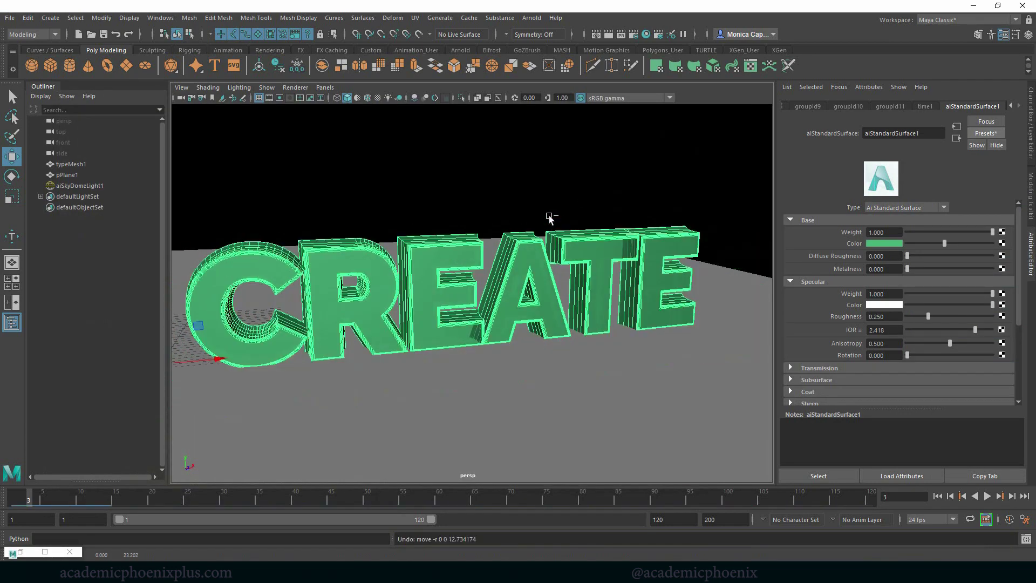
# Switch the CREATE text to face selection and select the front faces of all its letters
pyautogui.click(559, 176)
pyautogui.keyDown('alt'); pyautogui.moveTo(558, 175); pyautogui.dragTo(500, 250); pyautogui.keyUp('alt')
pyautogui.click(529, 266)
pyautogui.keyDown('alt'); pyautogui.moveTo(499, 249); pyautogui.dragTo(672, 249, button='right'); pyautogui.keyUp('alt')
pyautogui.scroll(2, 673, 251)
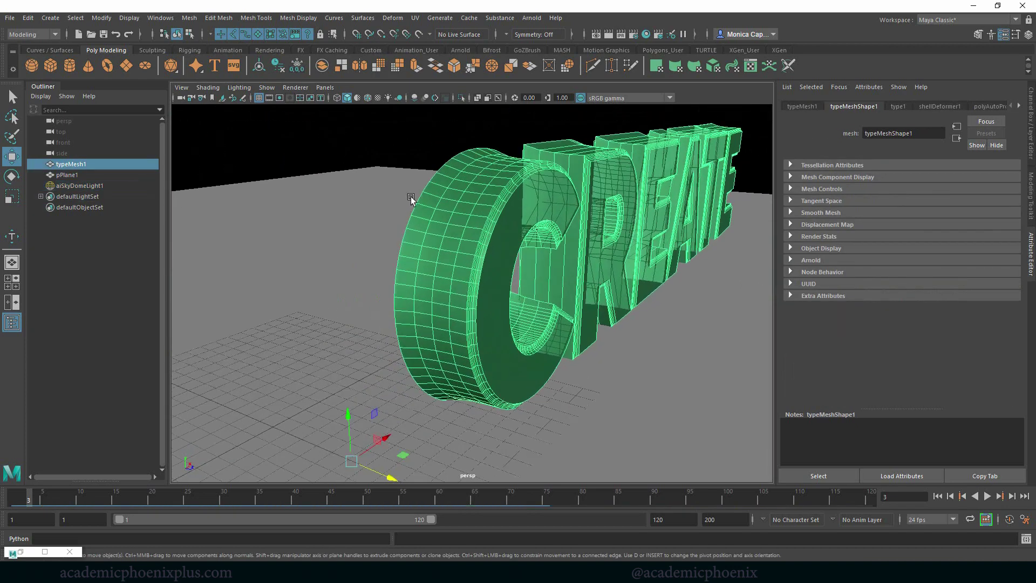
pyautogui.rightClick(430, 200)
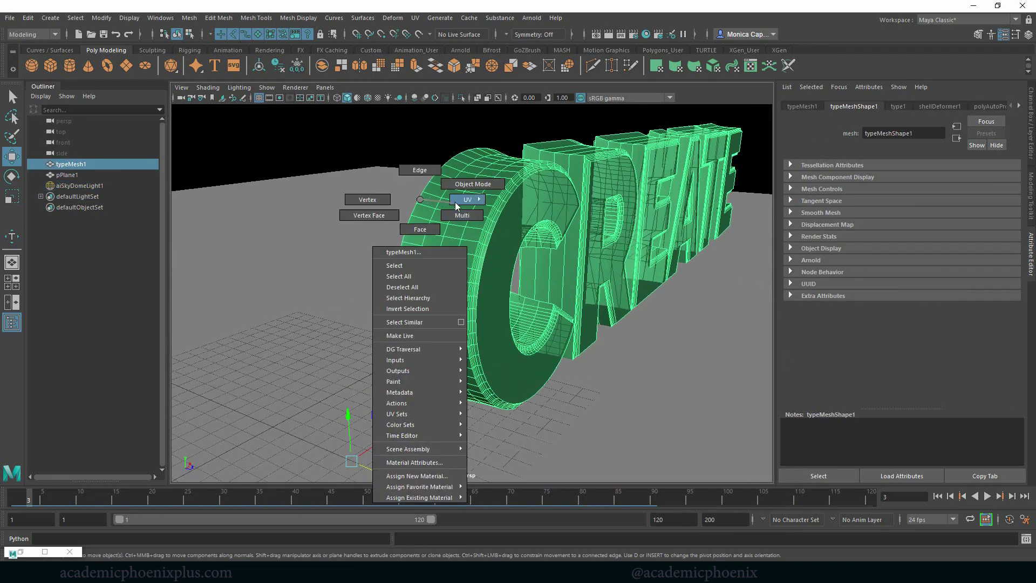
pyautogui.moveTo(422, 228); pyautogui.dragTo(421, 229, button='right')
pyautogui.click(554, 209)
pyautogui.keyDown('alt'); pyautogui.moveTo(696, 248); pyautogui.dragTo(526, 203); pyautogui.keyUp('alt')
pyautogui.keyDown('shift'); pyautogui.click(511, 199); pyautogui.keyUp('shift')
pyautogui.keyDown('alt'); pyautogui.moveTo(638, 206); pyautogui.dragTo(411, 244); pyautogui.keyUp('alt')
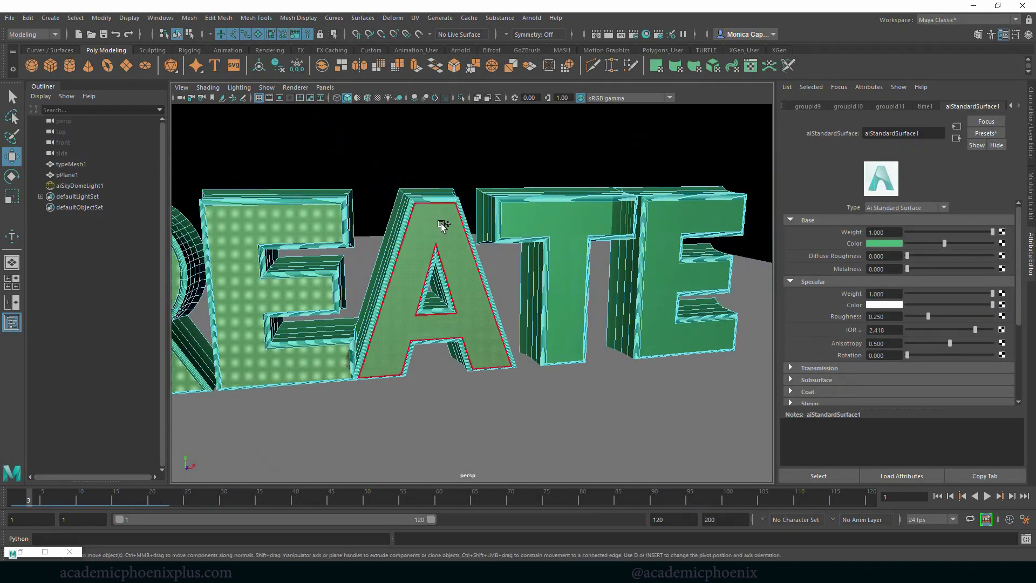
pyautogui.keyDown('shift'); pyautogui.click(680, 205); pyautogui.keyUp('shift')
# Assign a new Arnold aiStandardSurface material to the selected front faces and replace its settings with the Gold preset
pyautogui.moveTo(705, 207); pyautogui.dragTo(728, 488, button='right')
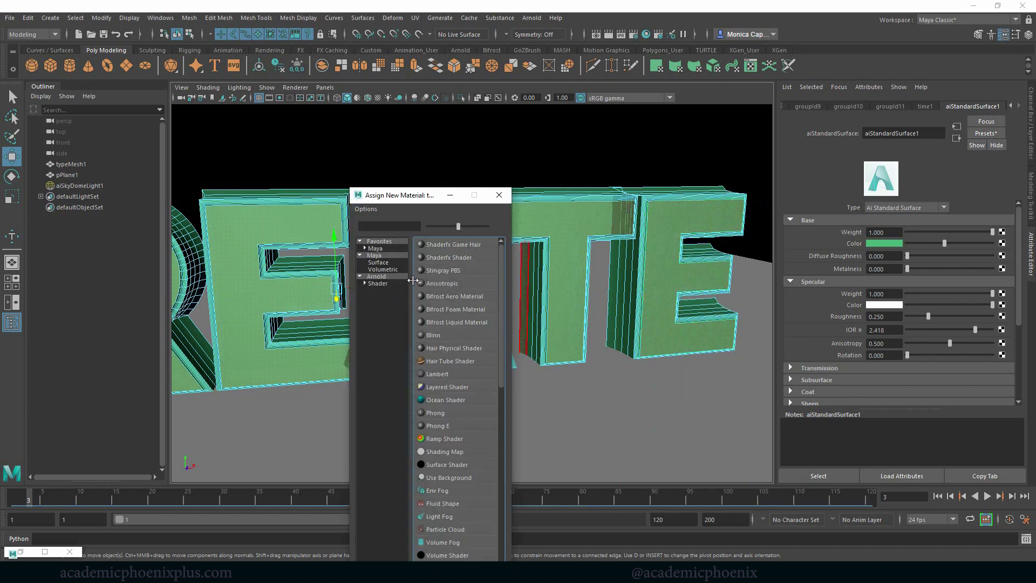
pyautogui.click(396, 277)
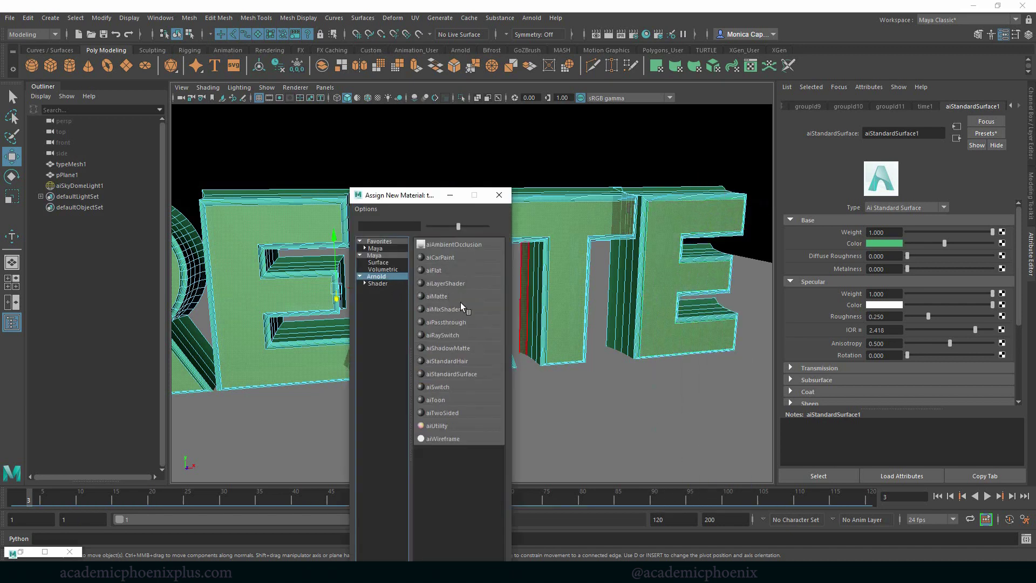
pyautogui.click(462, 374)
pyautogui.click(980, 135)
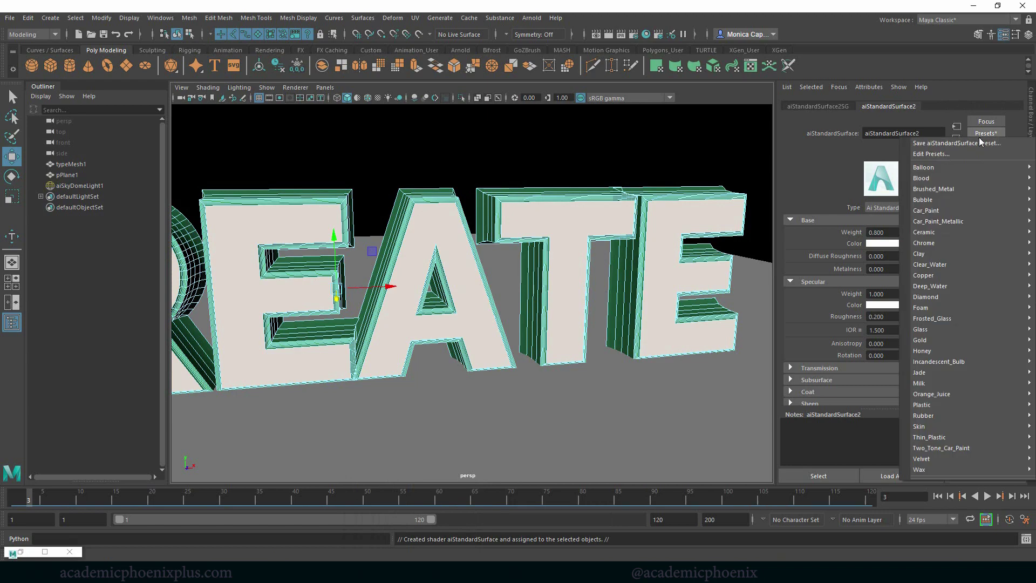
pyautogui.moveTo(947, 340)
pyautogui.click(862, 340)
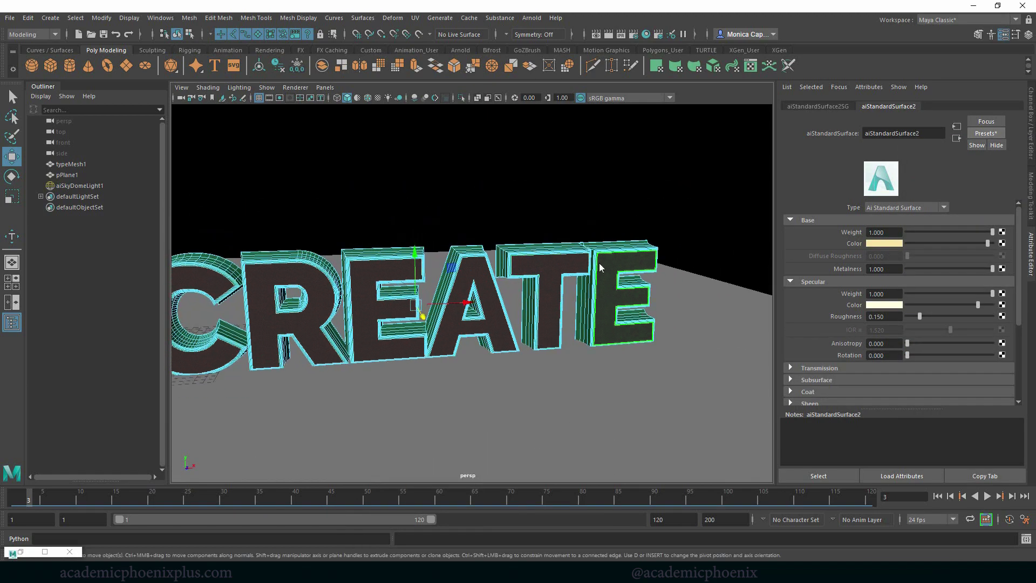
# Return the text to object mode and render its new materials in the Arnold RenderView, placed beside the viewport
pyautogui.moveTo(600, 265); pyautogui.dragTo(642, 244, button='right')
pyautogui.keyDown('alt'); pyautogui.moveTo(627, 265); pyautogui.dragTo(689, 261, button='middle'); pyautogui.keyUp('alt')
pyautogui.keyDown('alt'); pyautogui.moveTo(689, 261); pyautogui.dragTo(661, 257); pyautogui.keyUp('alt')
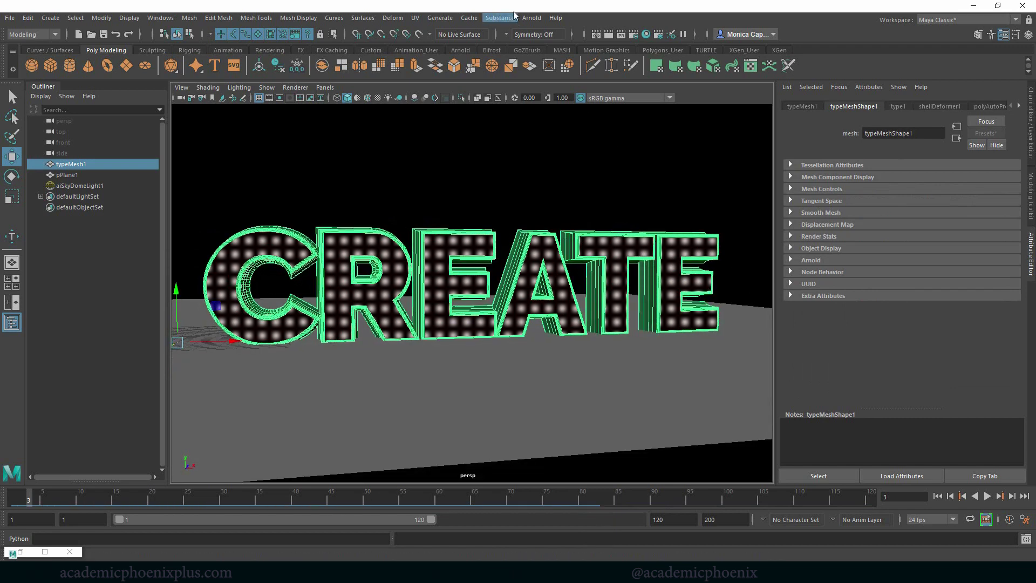
pyautogui.click(536, 18)
pyautogui.click(543, 40)
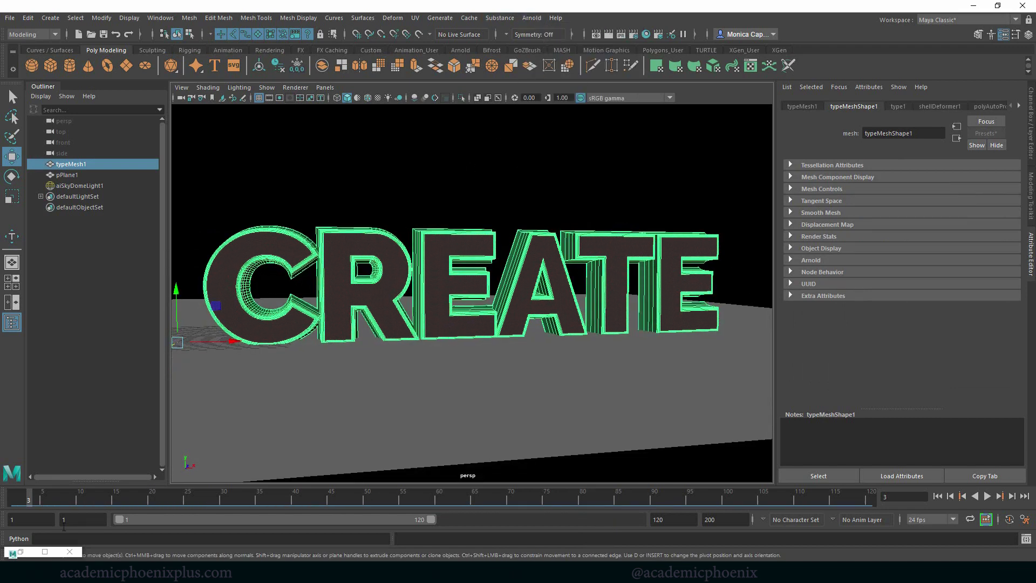
pyautogui.click(20, 551)
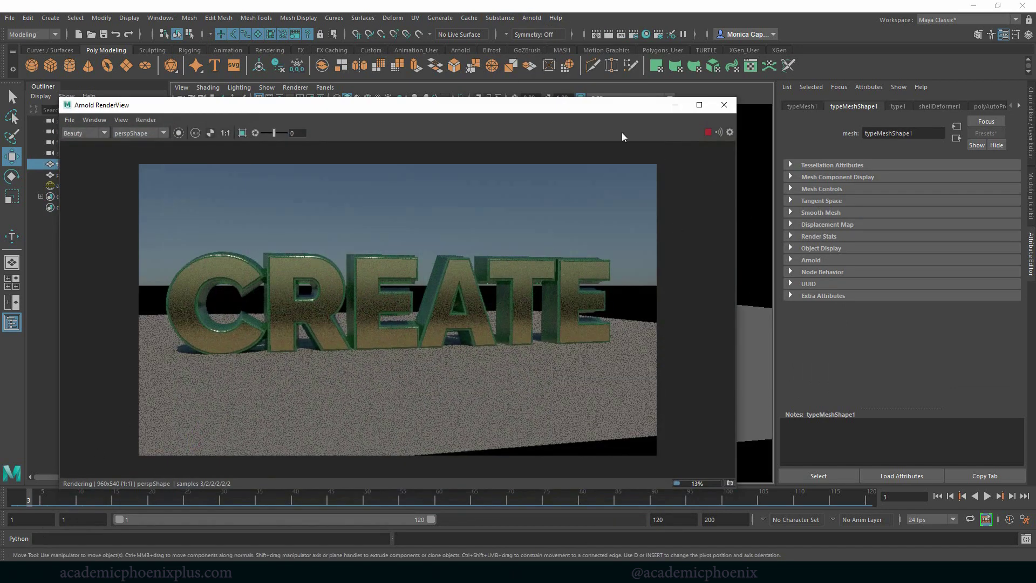
pyautogui.moveTo(617, 108); pyautogui.dragTo(919, 54)
pyautogui.moveTo(248, 289)
pyautogui.keyDown('alt'); pyautogui.mouseDown()
pyautogui.moveTo(290, 307)
pyautogui.moveTo(270, 329)
pyautogui.moveTo(259, 296)
pyautogui.mouseUp(); pyautogui.keyUp('alt')
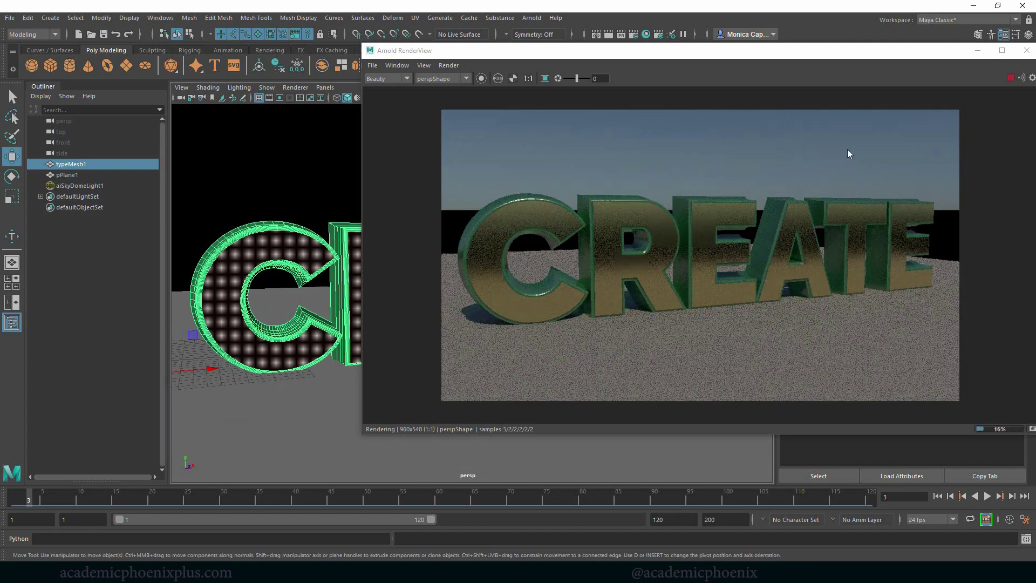
# Make the sky dome light invisible to the camera and refresh the Arnold render
pyautogui.click(977, 50)
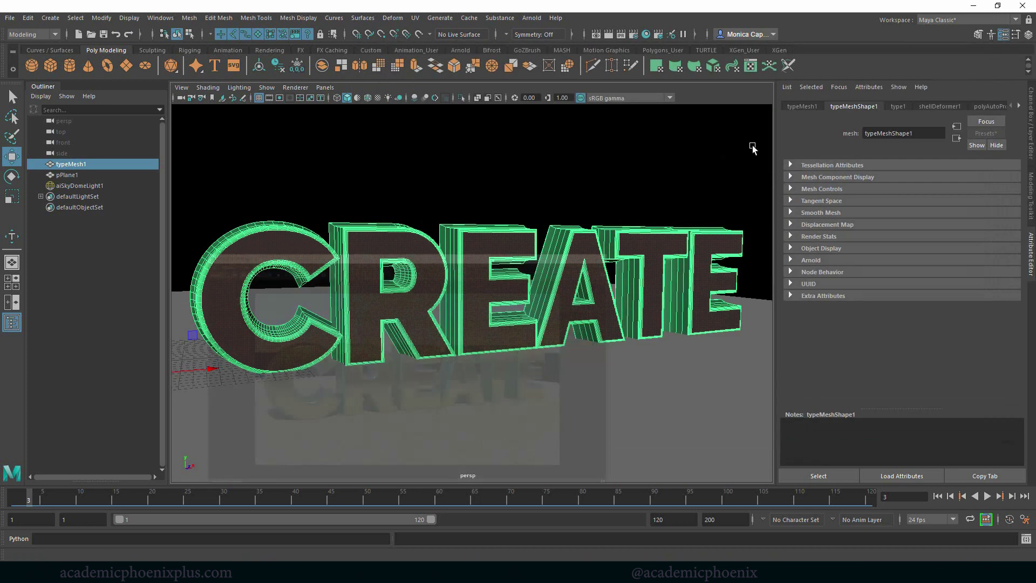
pyautogui.click(717, 203)
pyautogui.moveTo(1021, 238); pyautogui.dragTo(1023, 306)
pyautogui.moveTo(940, 243); pyautogui.dragTo(890, 241)
pyautogui.click(21, 552)
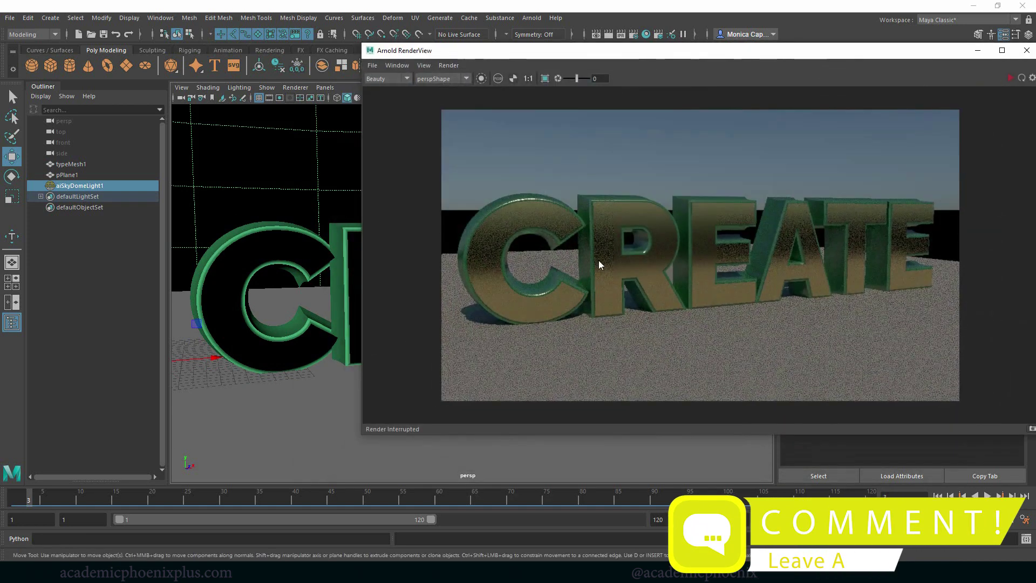
pyautogui.click(1021, 77)
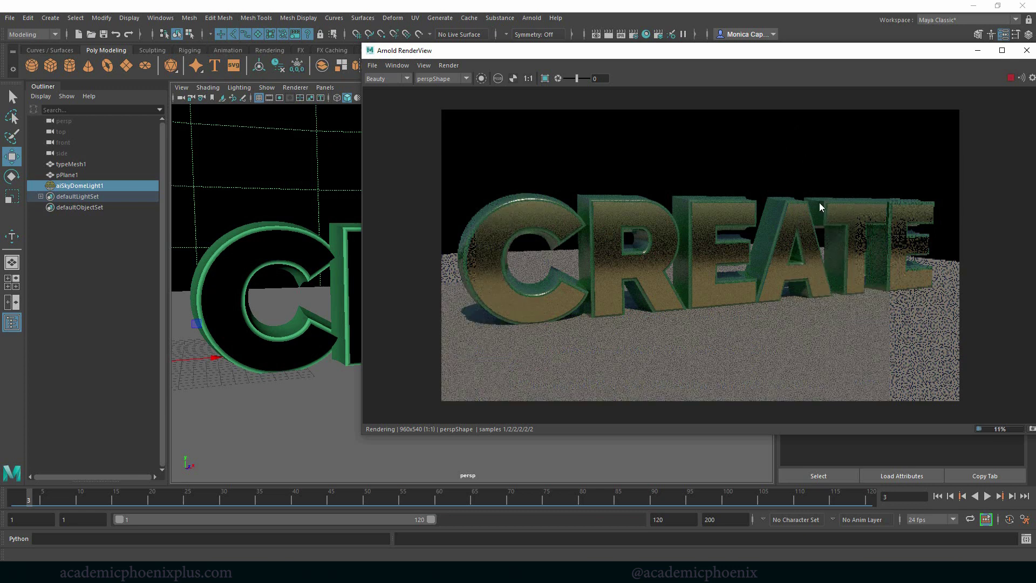
# Check the render's alpha channel, return to the colour display, and inspect the live render from other camera angles
pyautogui.click(499, 79)
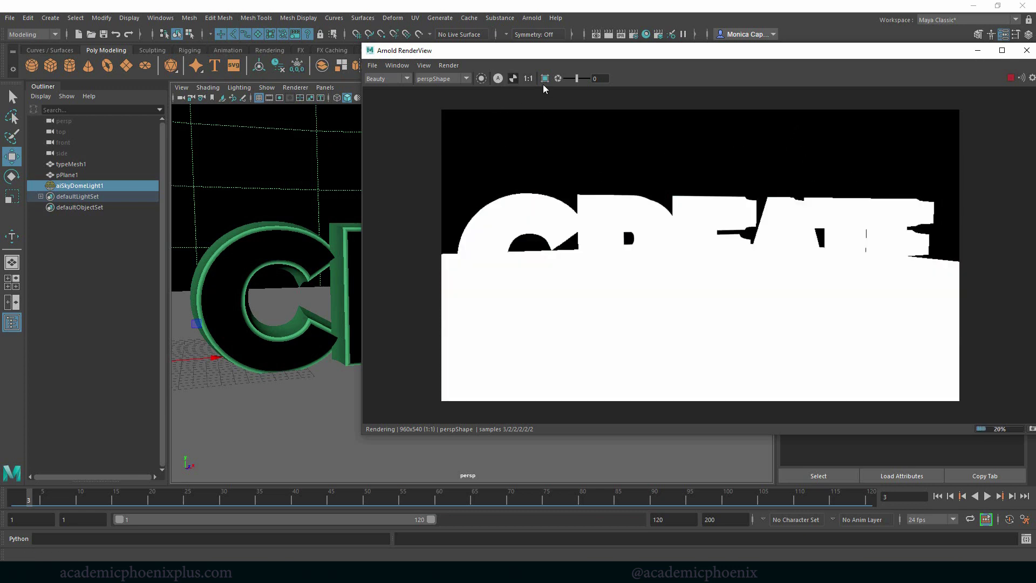
pyautogui.click(498, 79)
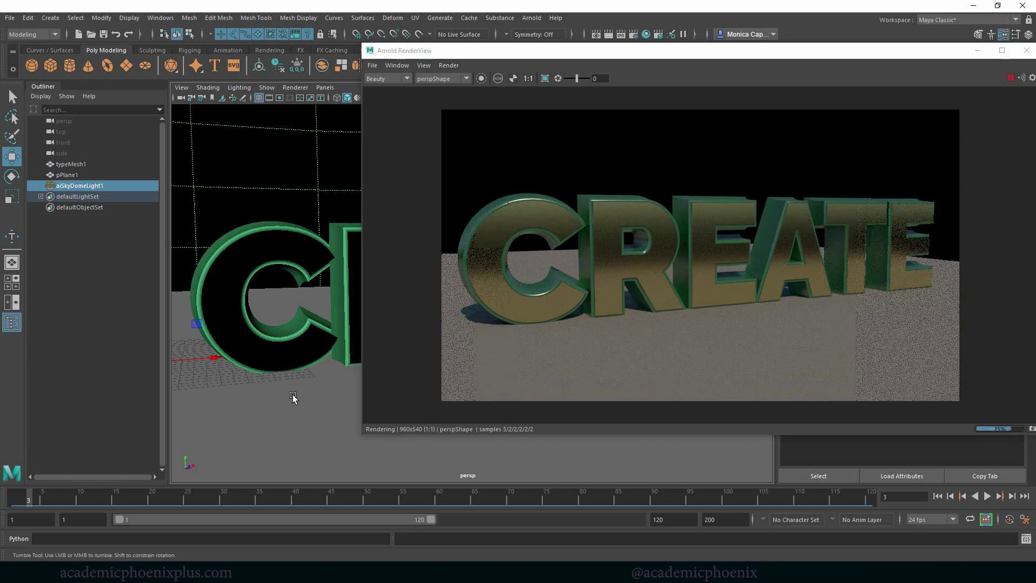
pyautogui.keyDown('alt'); pyautogui.moveTo(291, 398); pyautogui.dragTo(286, 392); pyautogui.keyUp('alt')
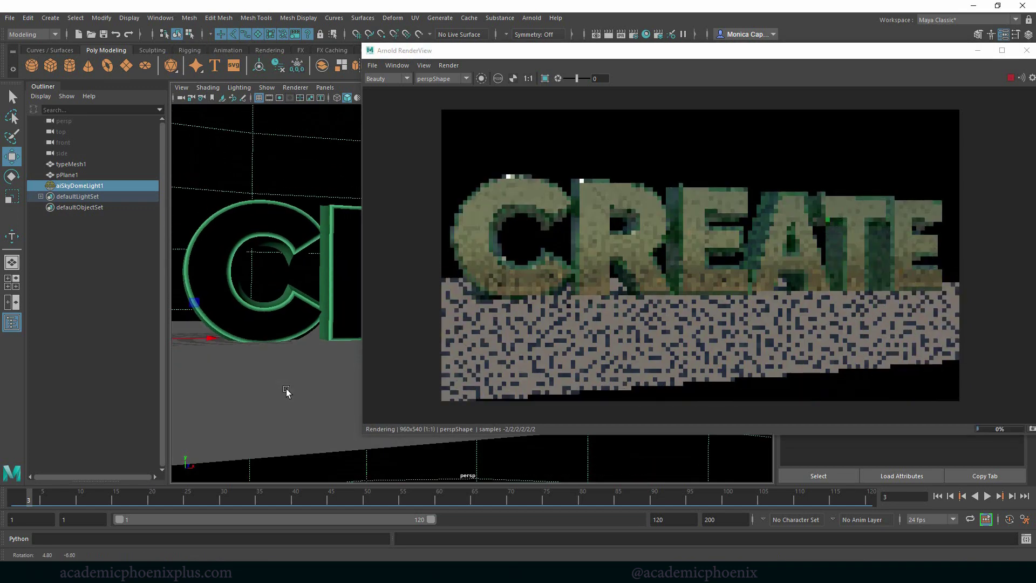
pyautogui.keyDown('alt'); pyautogui.moveTo(285, 393); pyautogui.dragTo(283, 398, button='right'); pyautogui.keyUp('alt')
pyautogui.moveTo(283, 399)
pyautogui.keyDown('alt'); pyautogui.mouseDown()
pyautogui.moveTo(261, 400)
pyautogui.moveTo(280, 405)
pyautogui.mouseUp(); pyautogui.keyUp('alt')
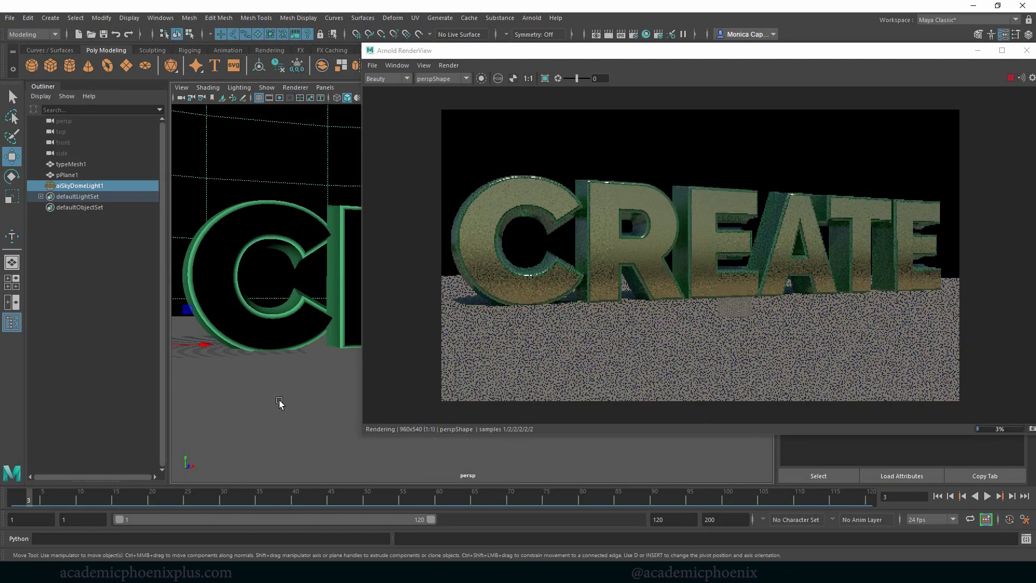
# Try hiding the floor plane in the render and undo the hiding
pyautogui.click(276, 410)
pyautogui.hotkey('ctrl', 'h')
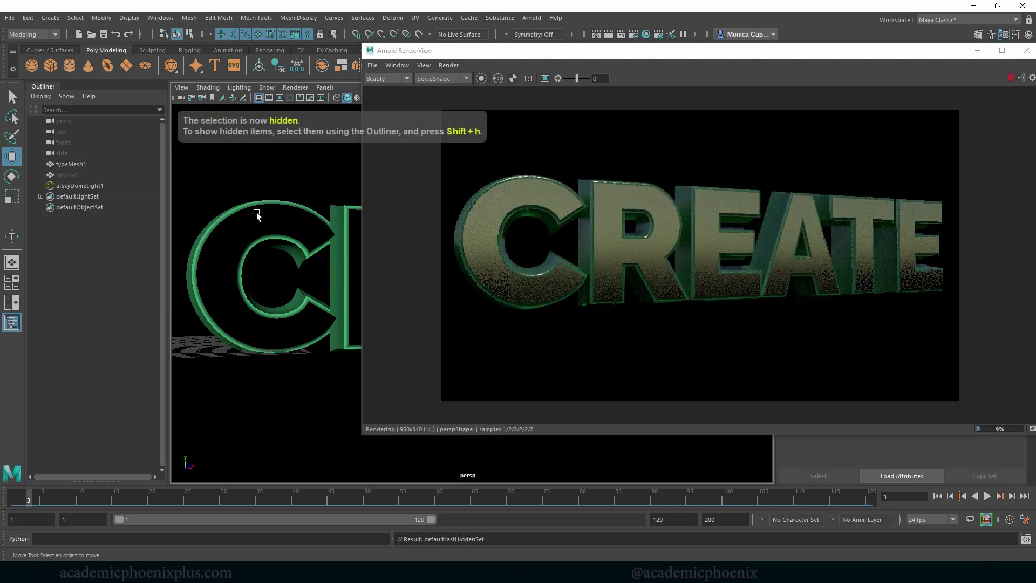
pyautogui.hotkey('ctrl', 'z')
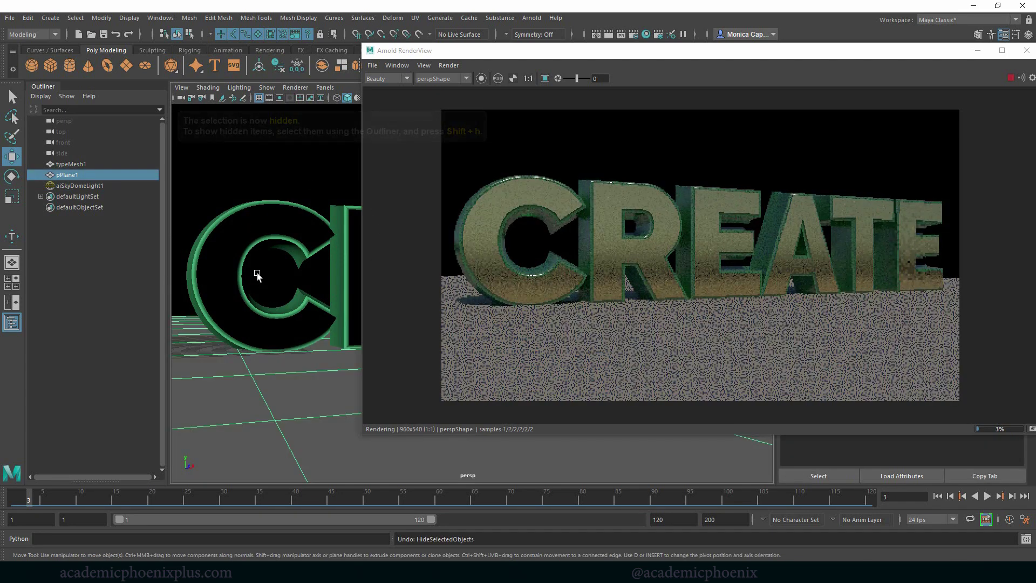